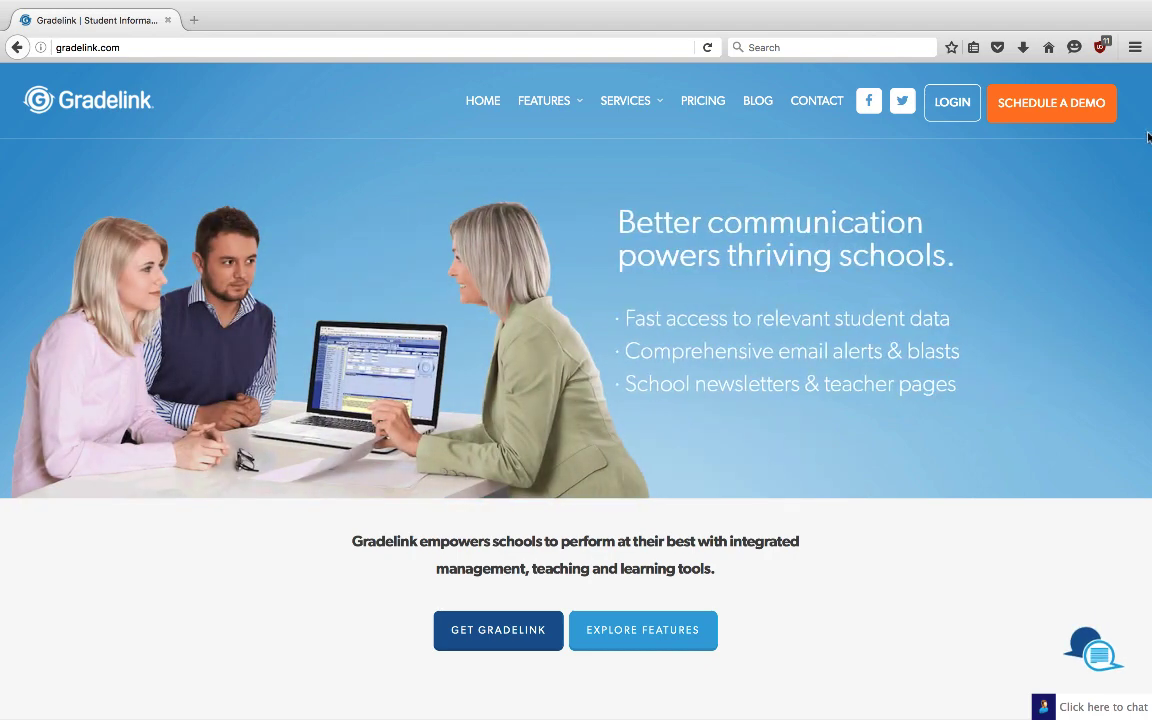
# - Go to the Gradelink sign-in page for The Guudenuff Academy from the top navigation
pyautogui.click(963, 108)
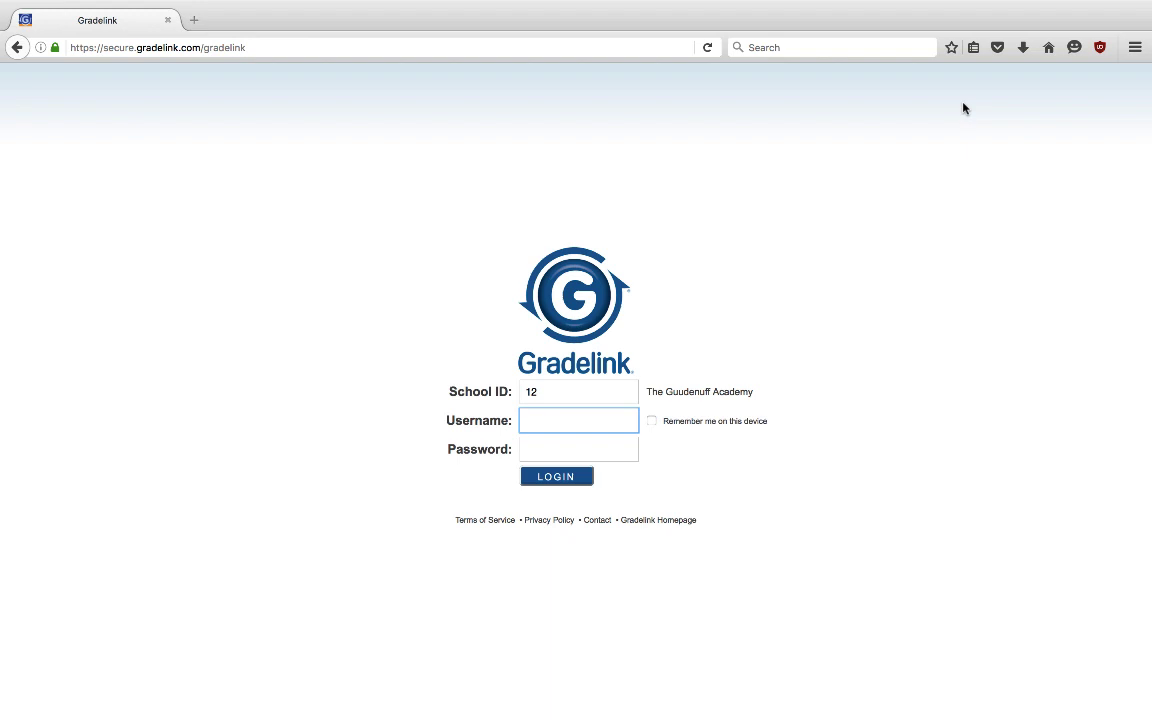
# - Sign in to the parent portal as BFirst with the account password
pyautogui.write('BFirs')
pyautogui.write('t')
pyautogui.press('Tab')
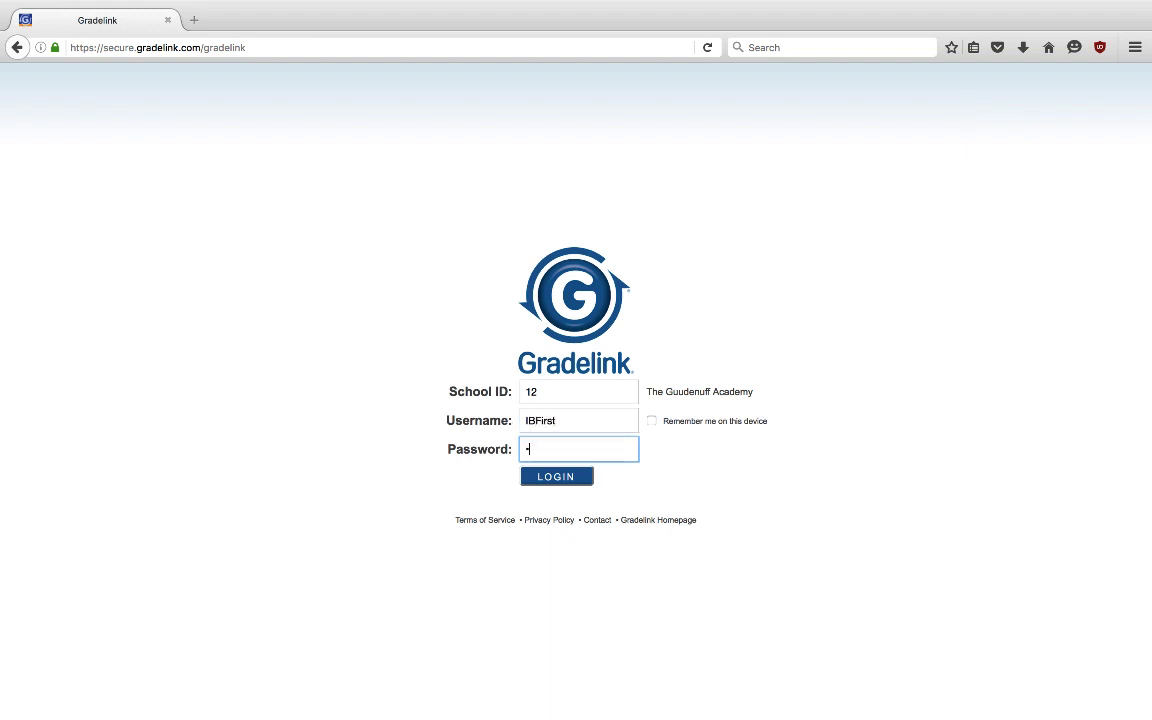
pyautogui.write('***')
pyautogui.click(549, 482)
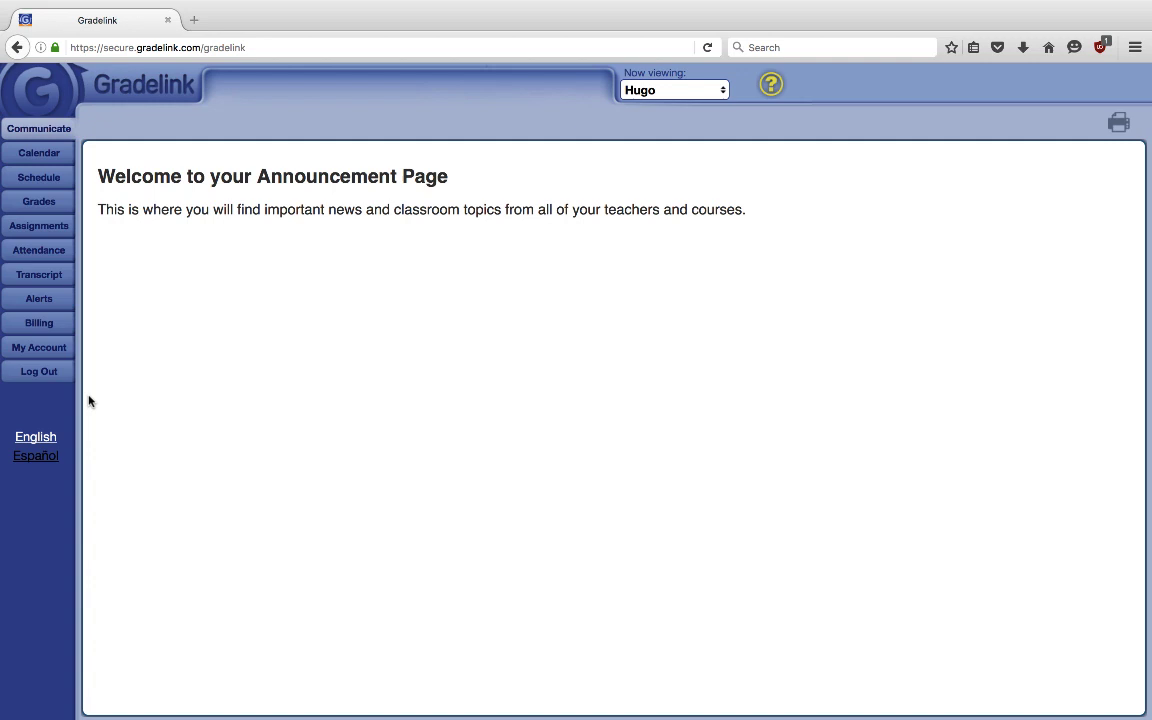
# - View Hugo's April 2016 calendar and scroll down to the public calendar list
pyautogui.click(63, 153)
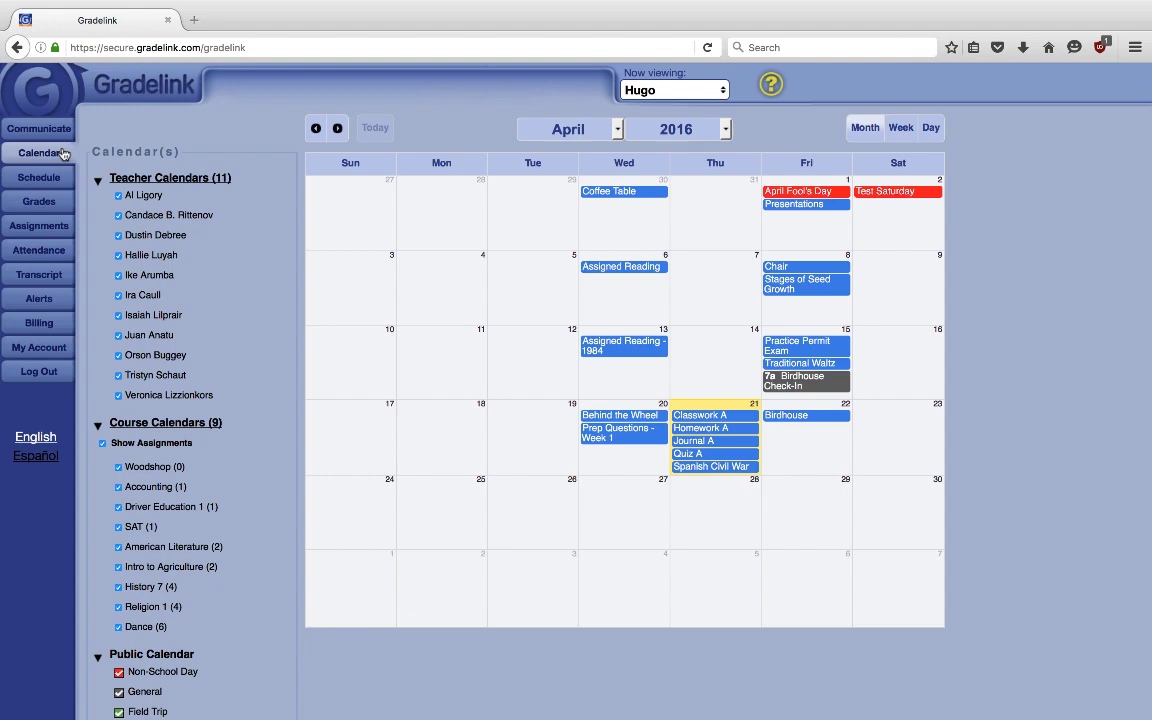
pyautogui.scroll(-1, 258, 305)
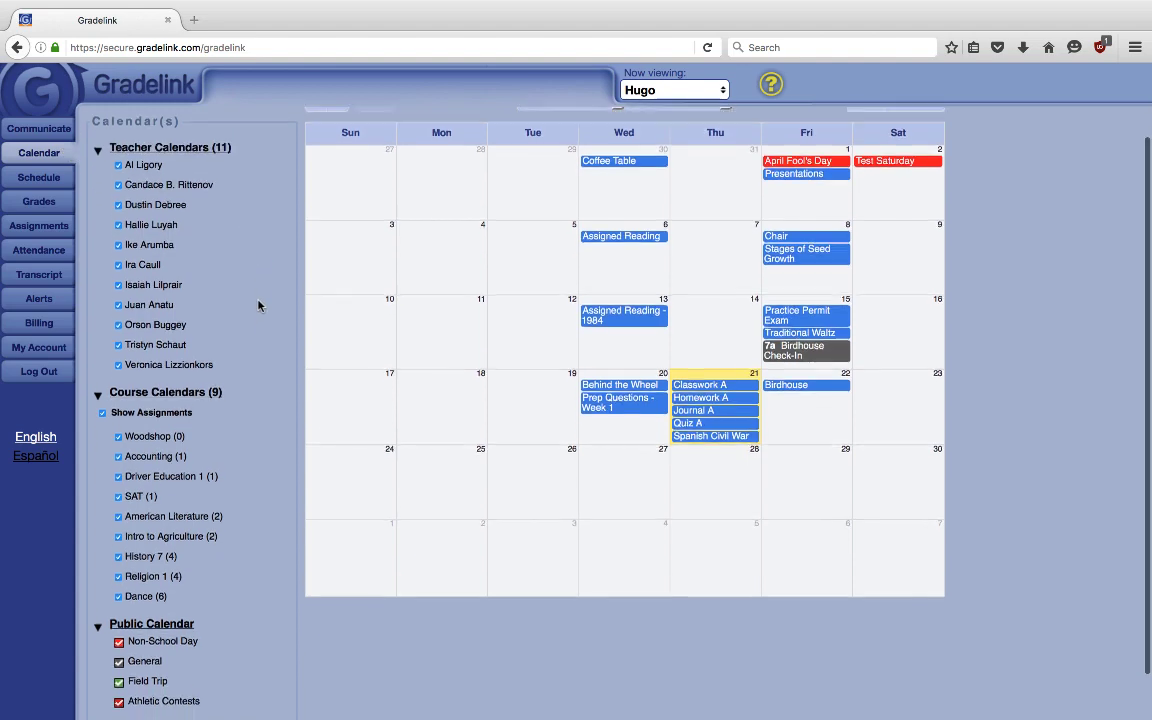
pyautogui.scroll(-2, 258, 305)
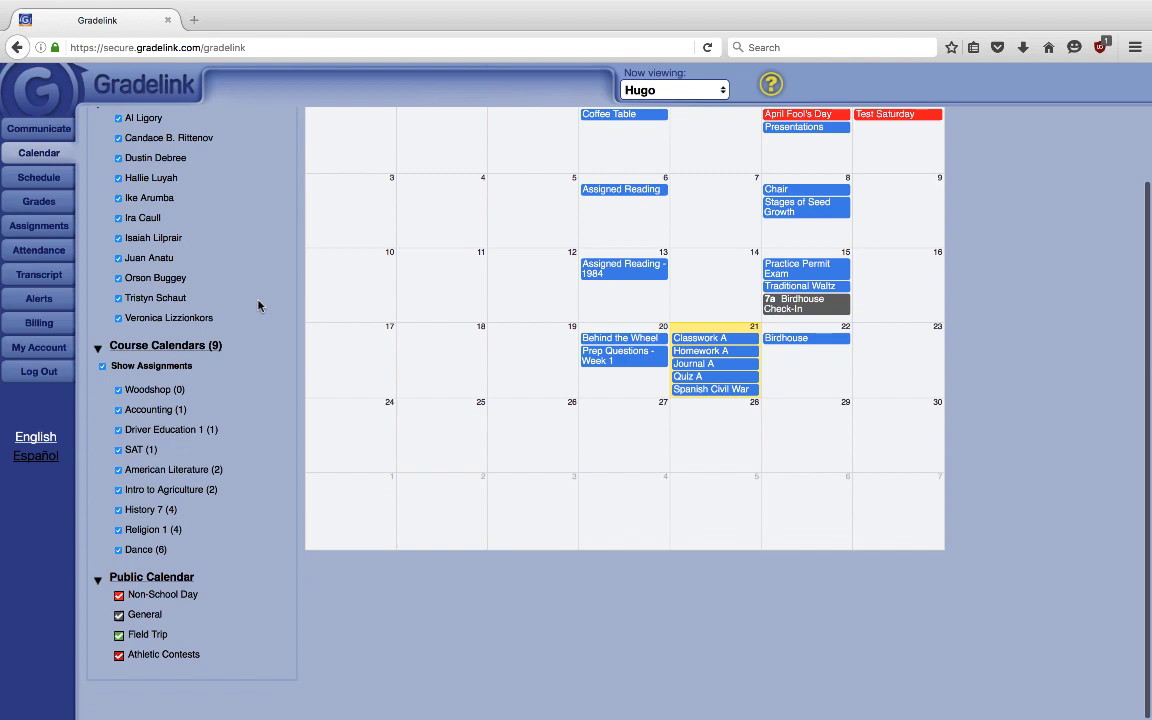
# - Show Hugo's Quarter 4 2015-2016 schedule report by period, teacher and location
pyautogui.click(46, 180)
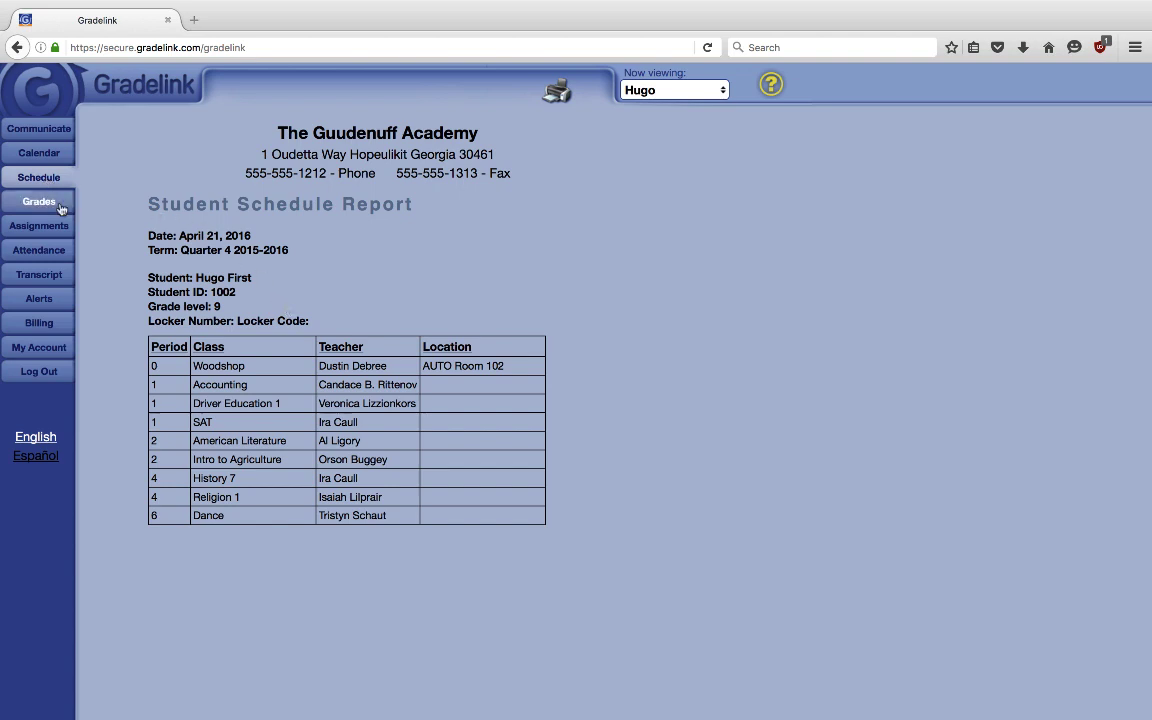
# - Display Hugo's Q4 current grades for each class
pyautogui.click(46, 206)
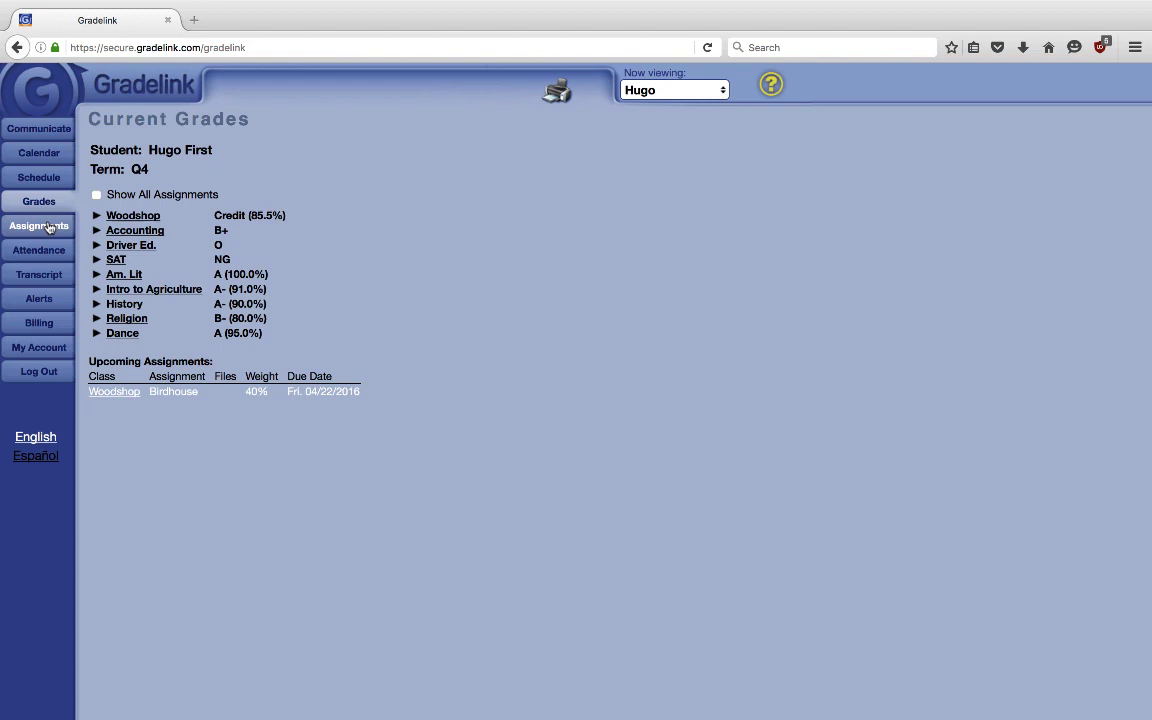
# - Open the assignments list for the Woodshop class
pyautogui.click(48, 227)
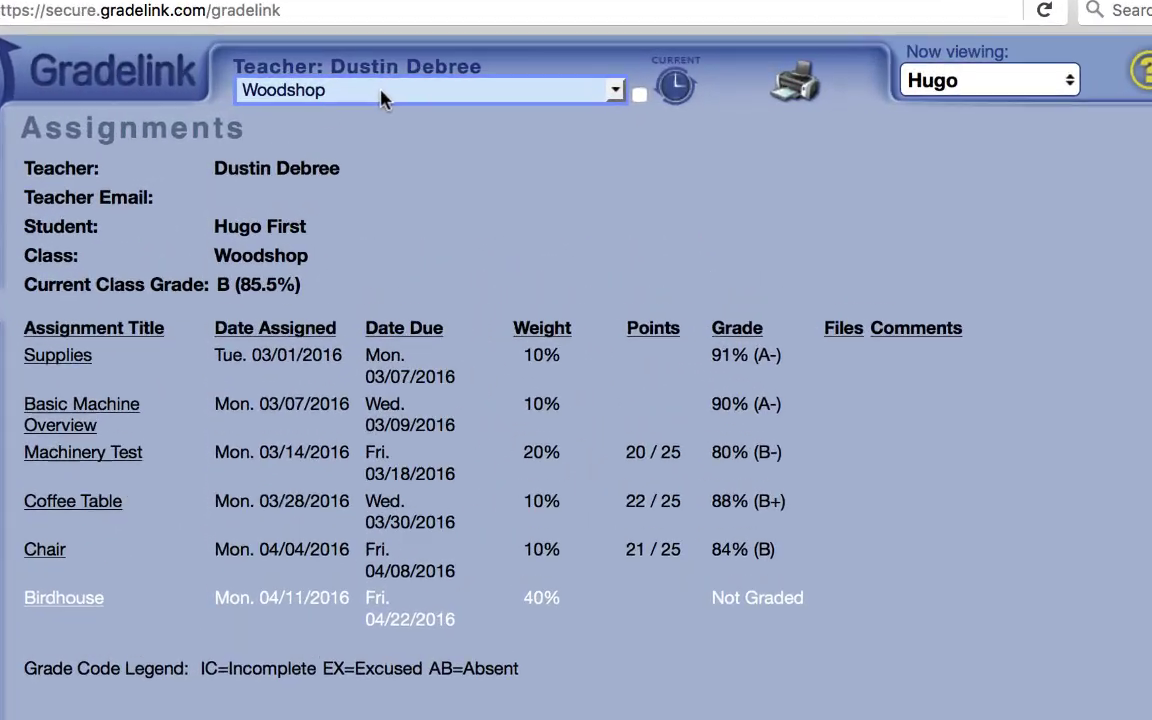
pyautogui.click(381, 90)
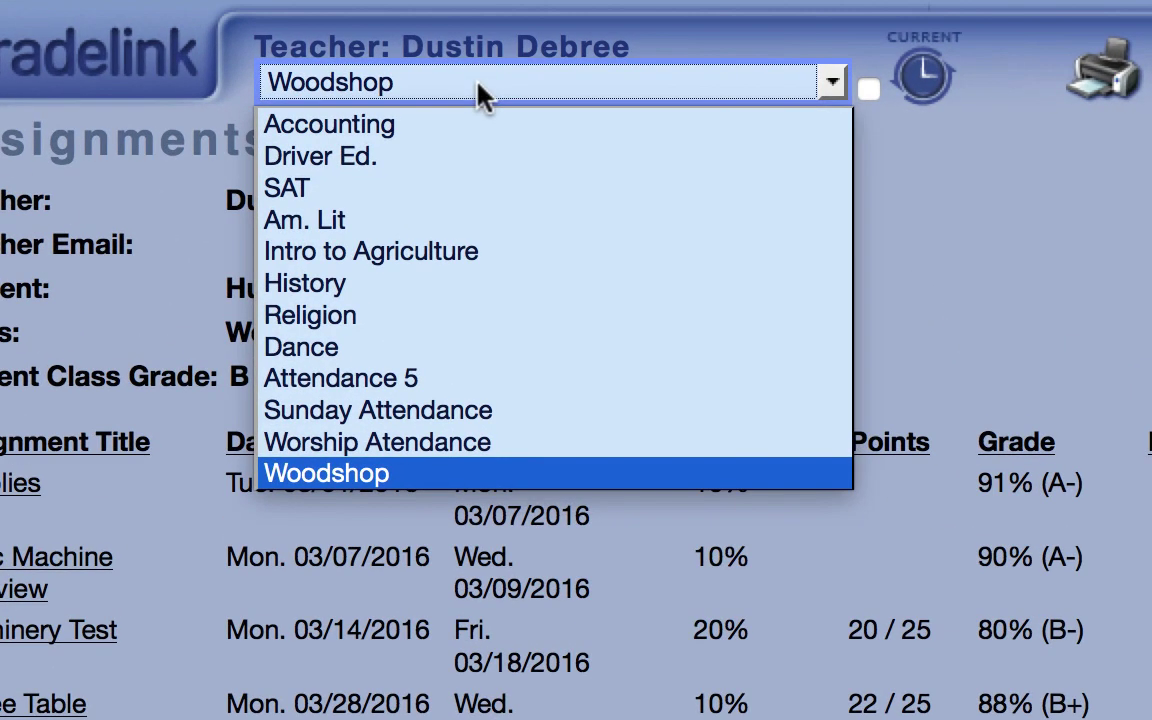
pyautogui.click(668, 62)
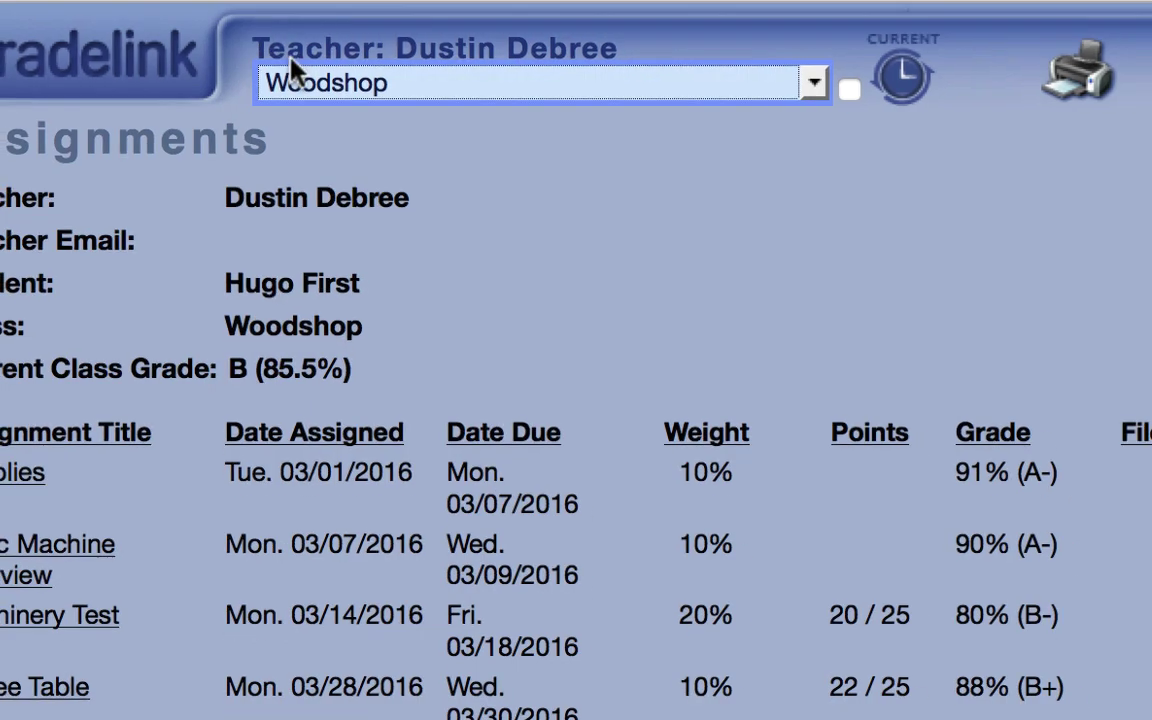
# - Check the Supplies assignment's details, bell curve and attachments, then return to the list
pyautogui.click(98, 288)
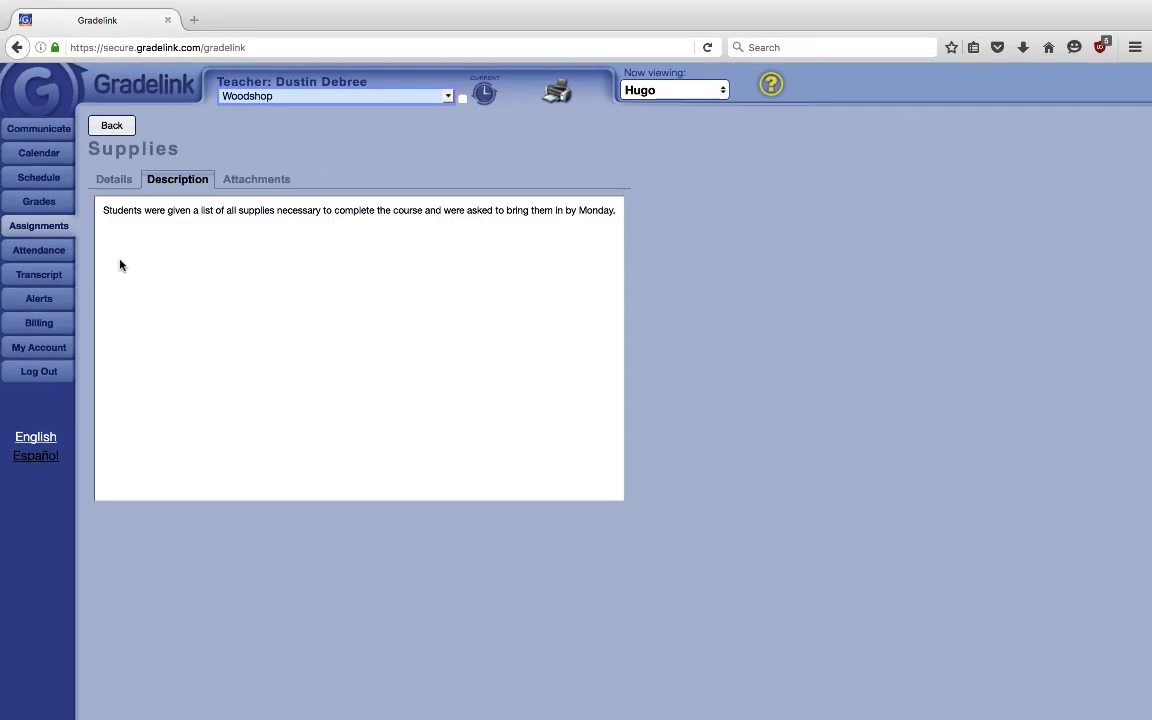
pyautogui.click(112, 180)
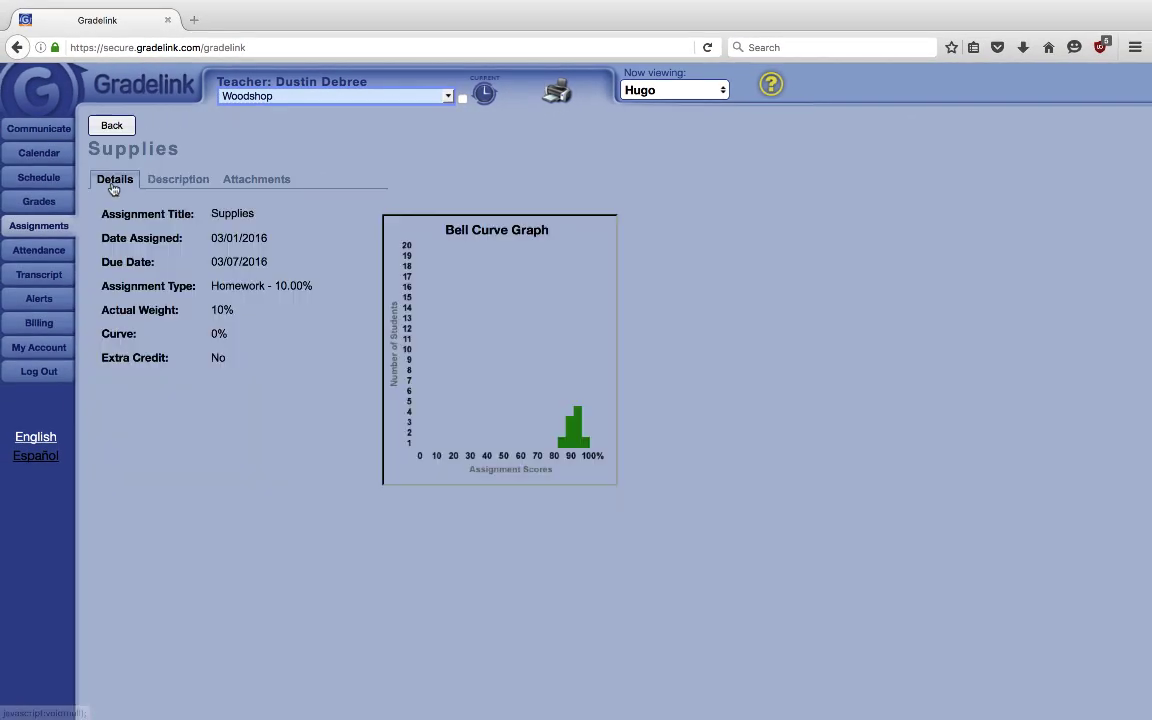
pyautogui.click(236, 181)
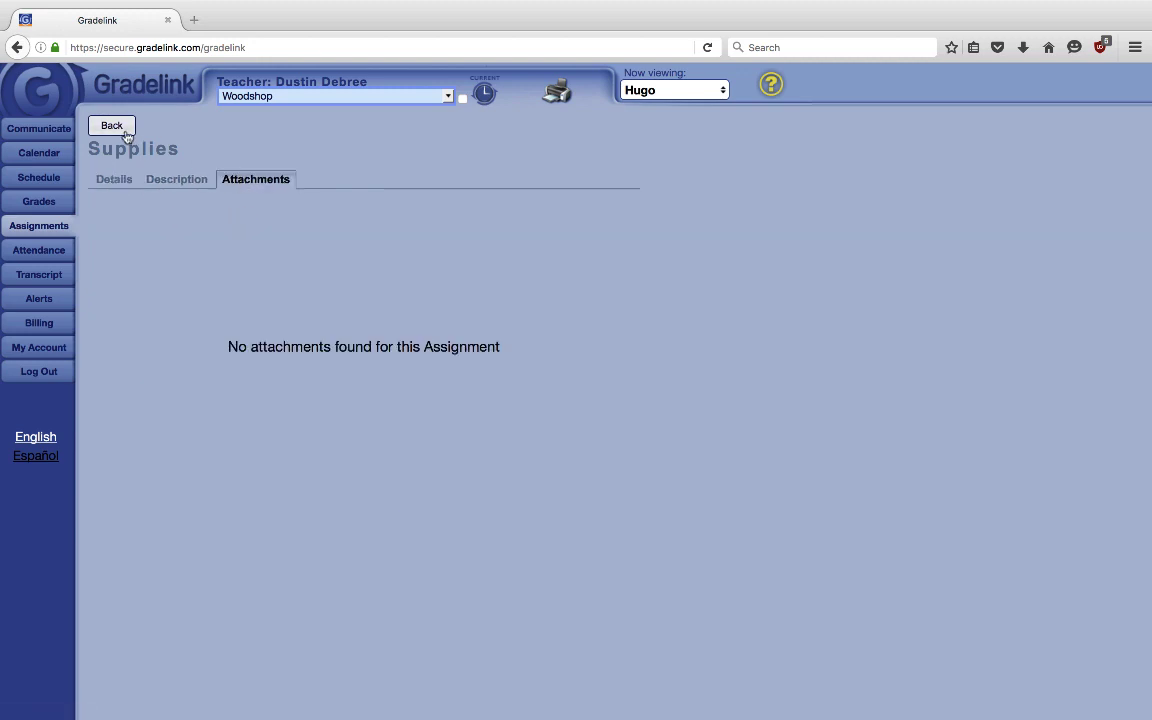
pyautogui.click(125, 130)
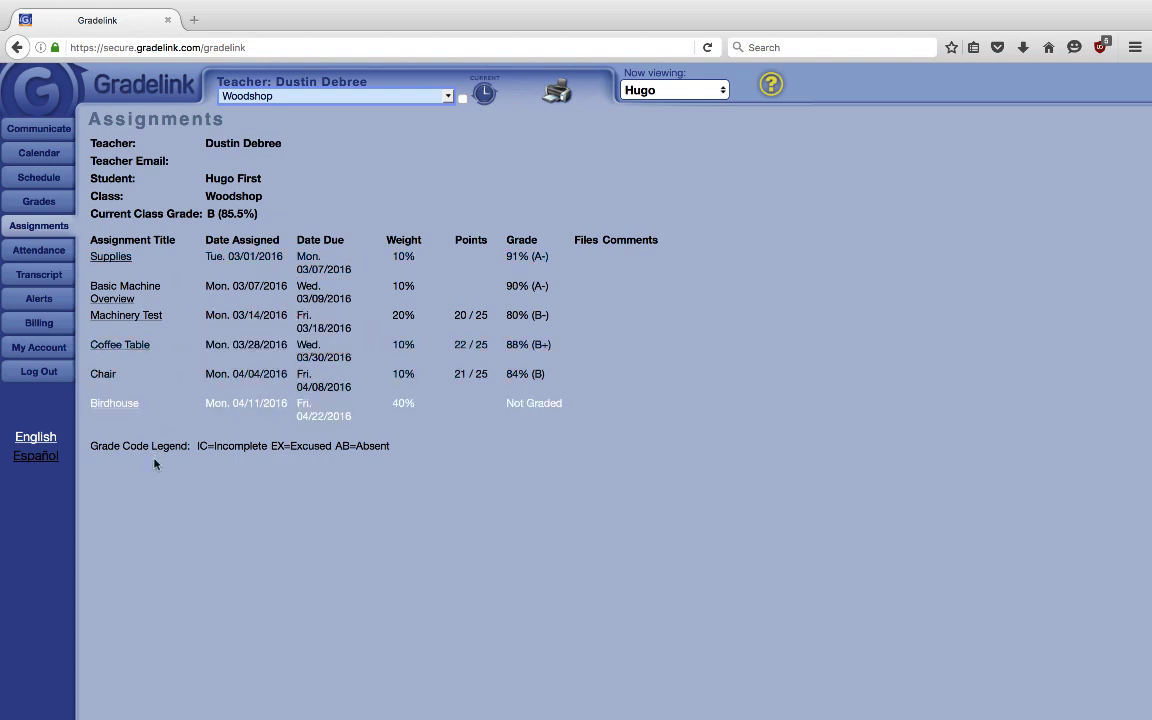
pyautogui.click(148, 428)
# - Show Hugo's attendance records for the Attendance 5 class
pyautogui.click(55, 254)
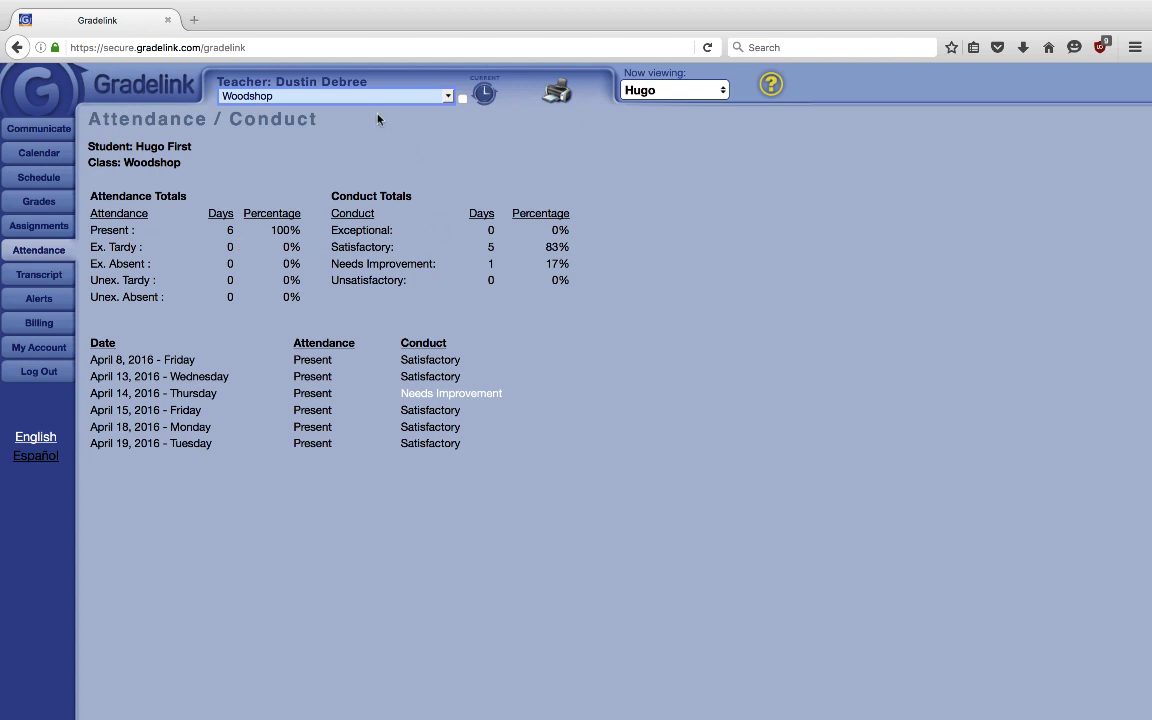
pyautogui.click(352, 97)
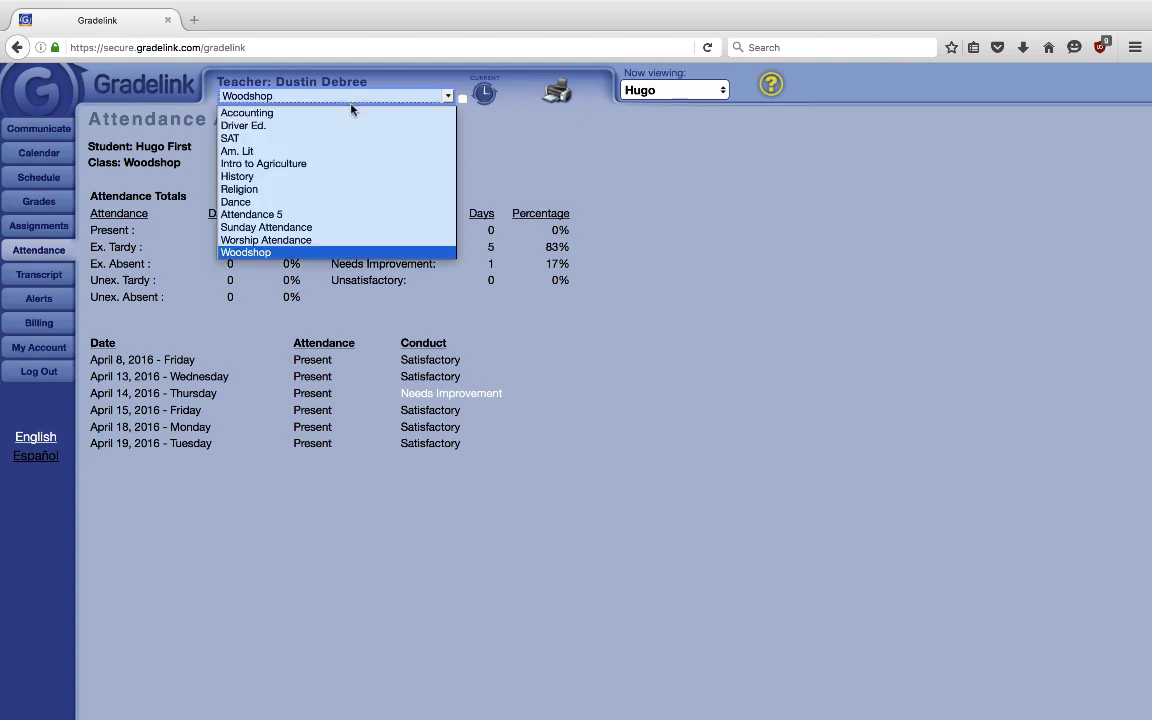
pyautogui.click(354, 215)
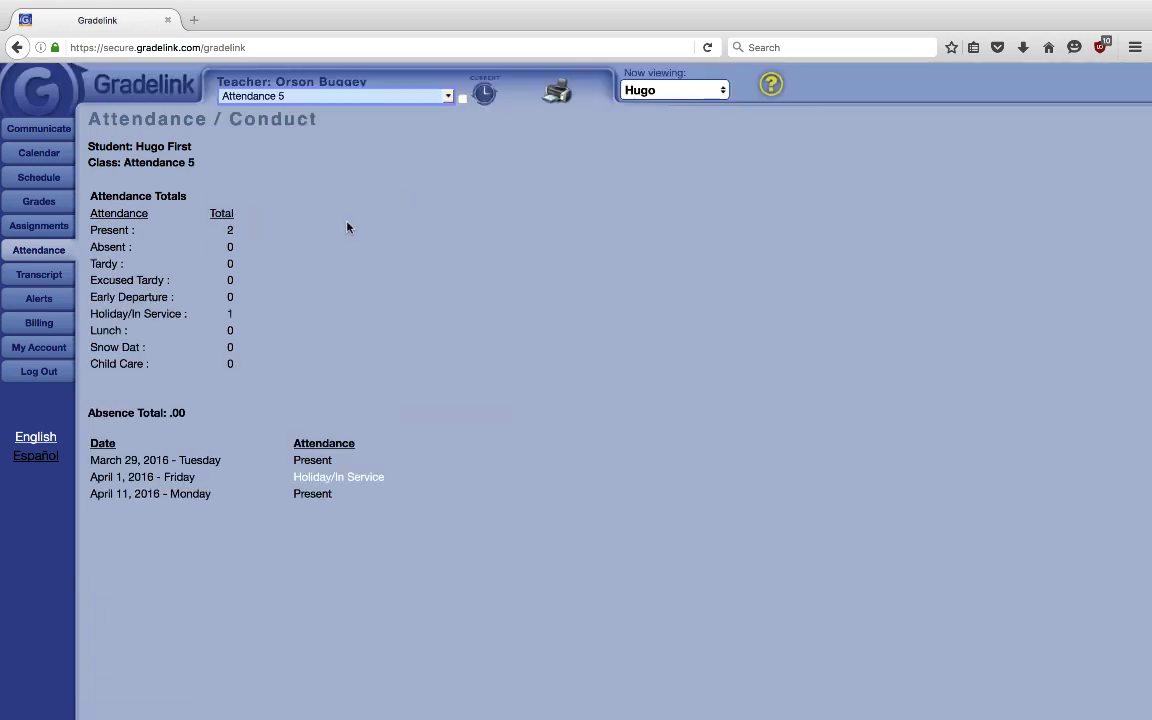
# - Open Hugo's unofficial transcript listing grades and units by term
pyautogui.click(58, 279)
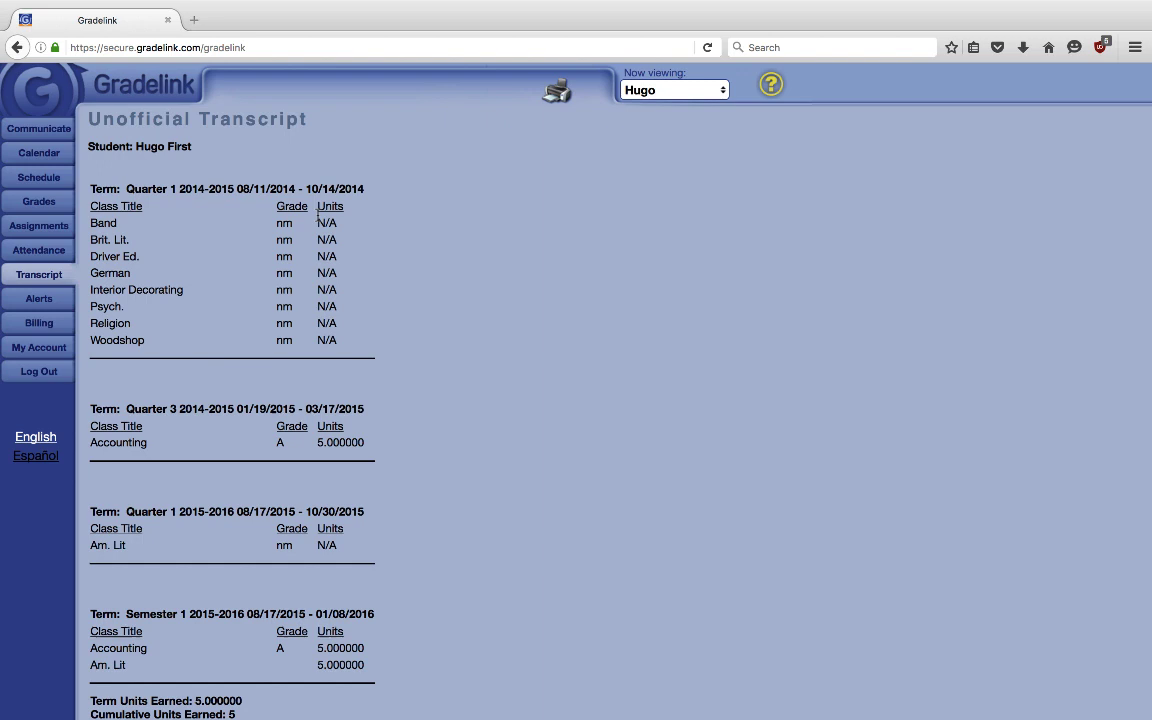
pyautogui.scroll(2, 418, 283)
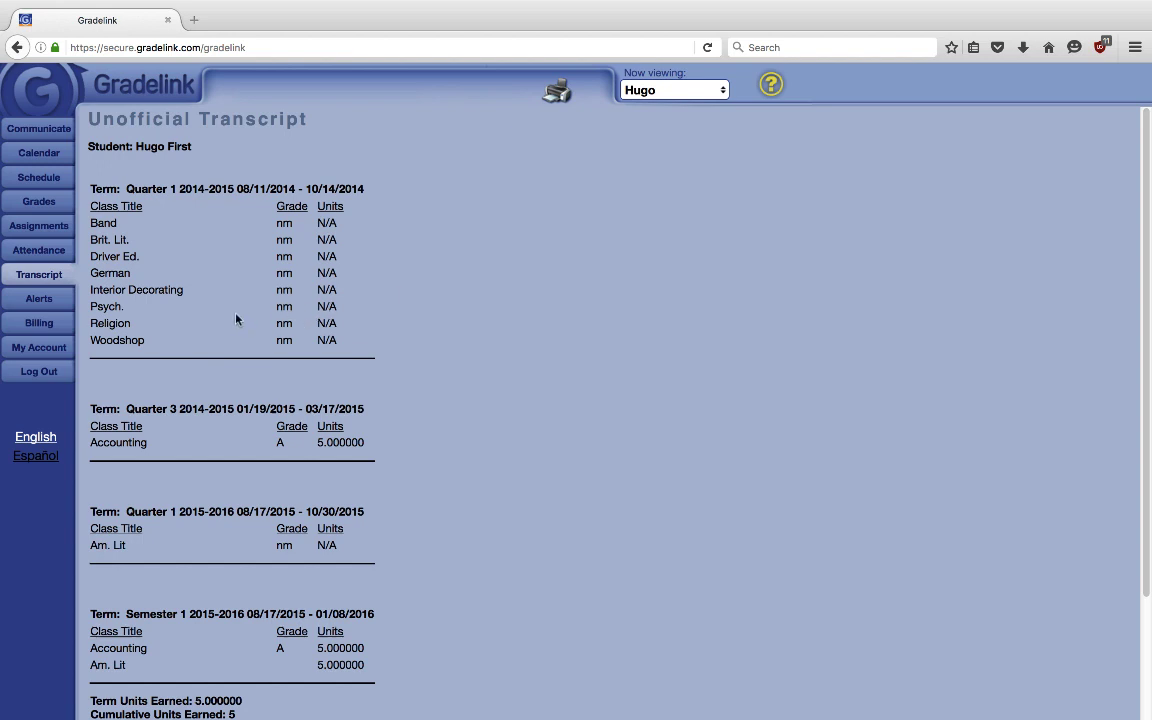
# - Turn on Woodshop email alerts for averages and grades of C+ or lower
pyautogui.click(40, 299)
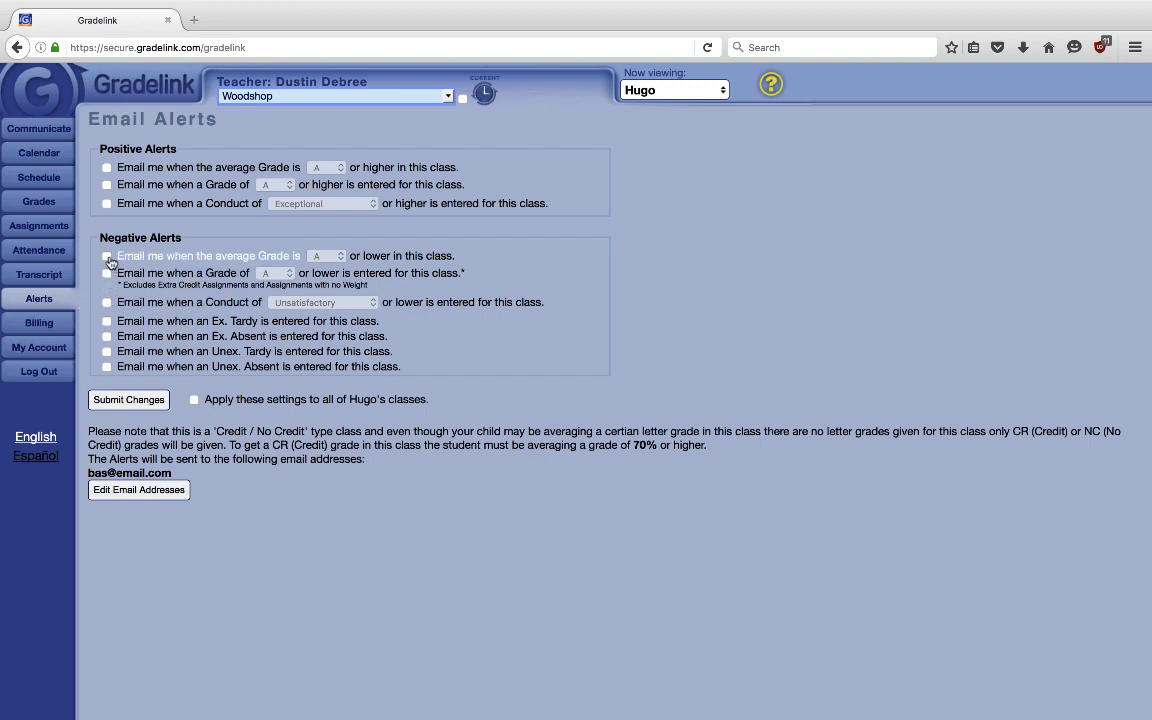
pyautogui.click(107, 256)
pyautogui.click(323, 257)
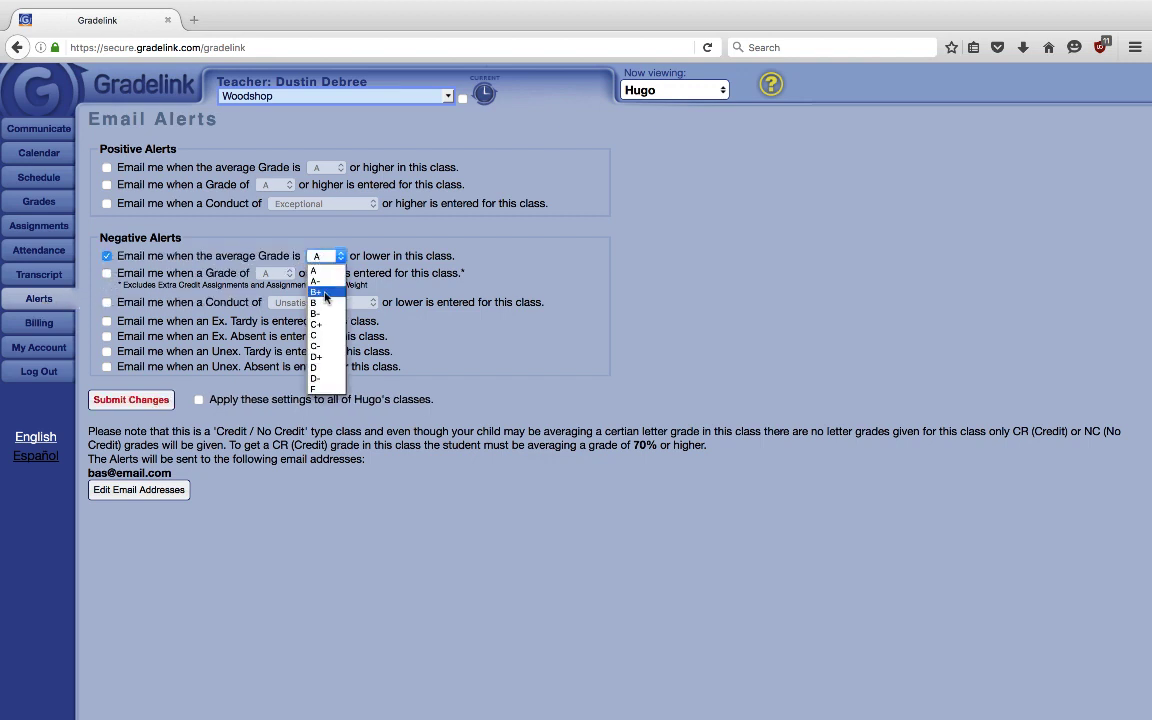
pyautogui.click(324, 324)
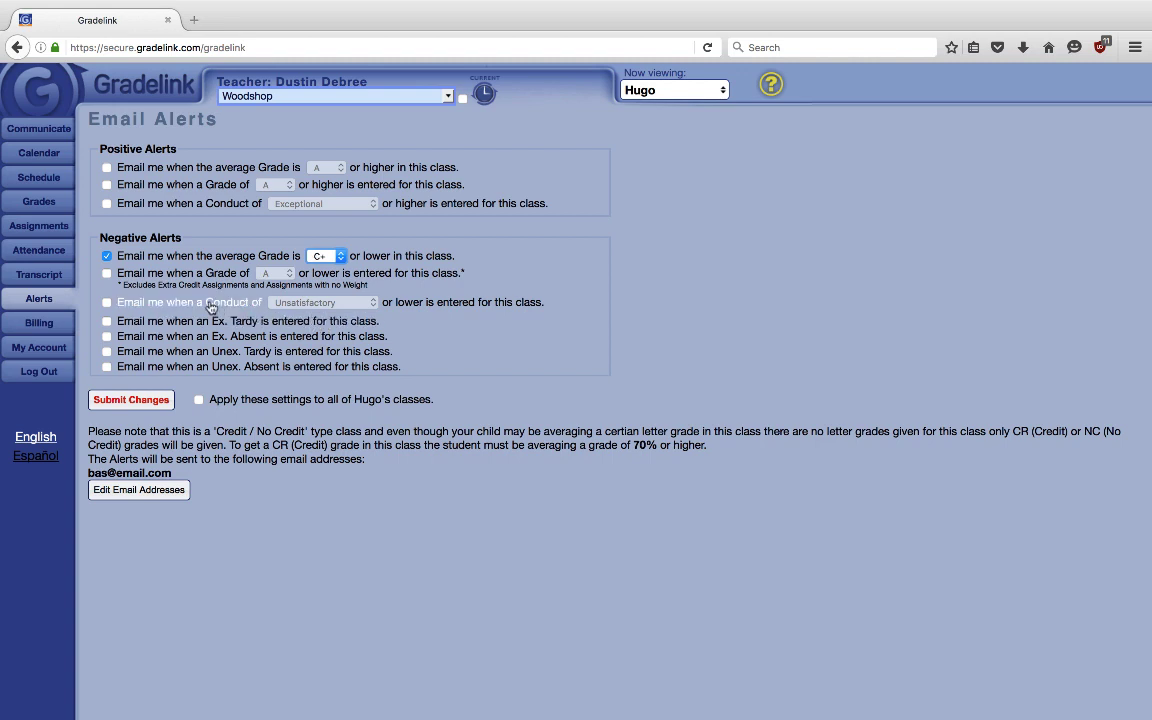
pyautogui.click(107, 273)
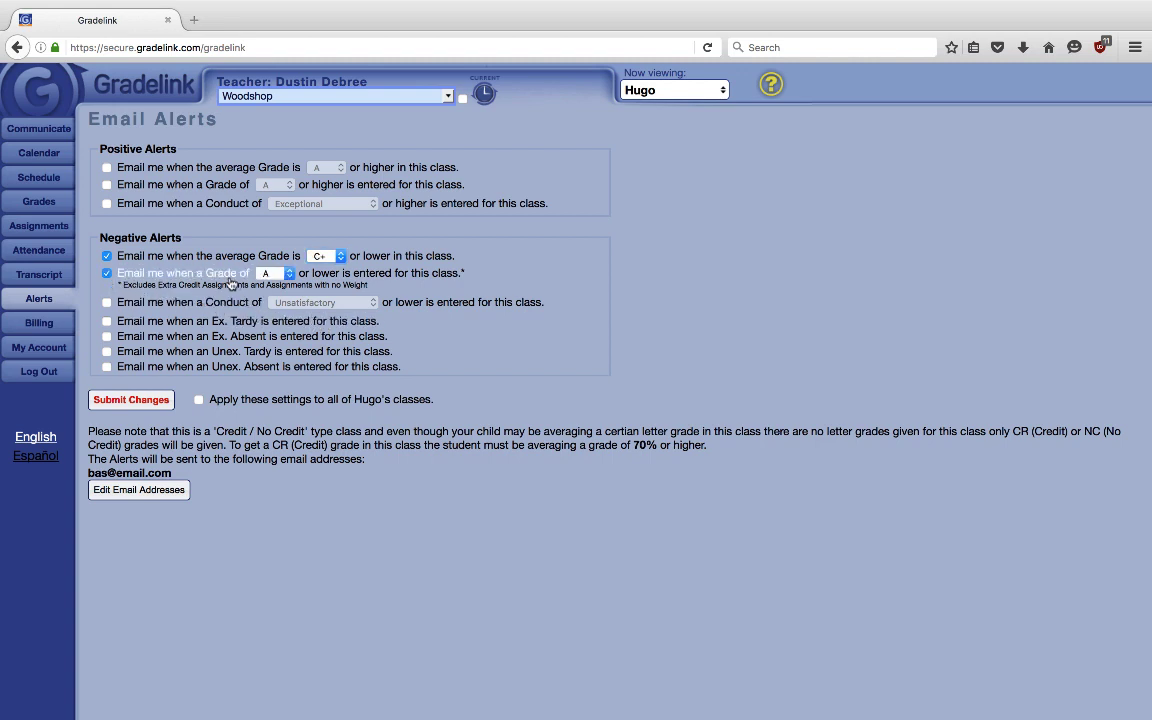
pyautogui.click(272, 273)
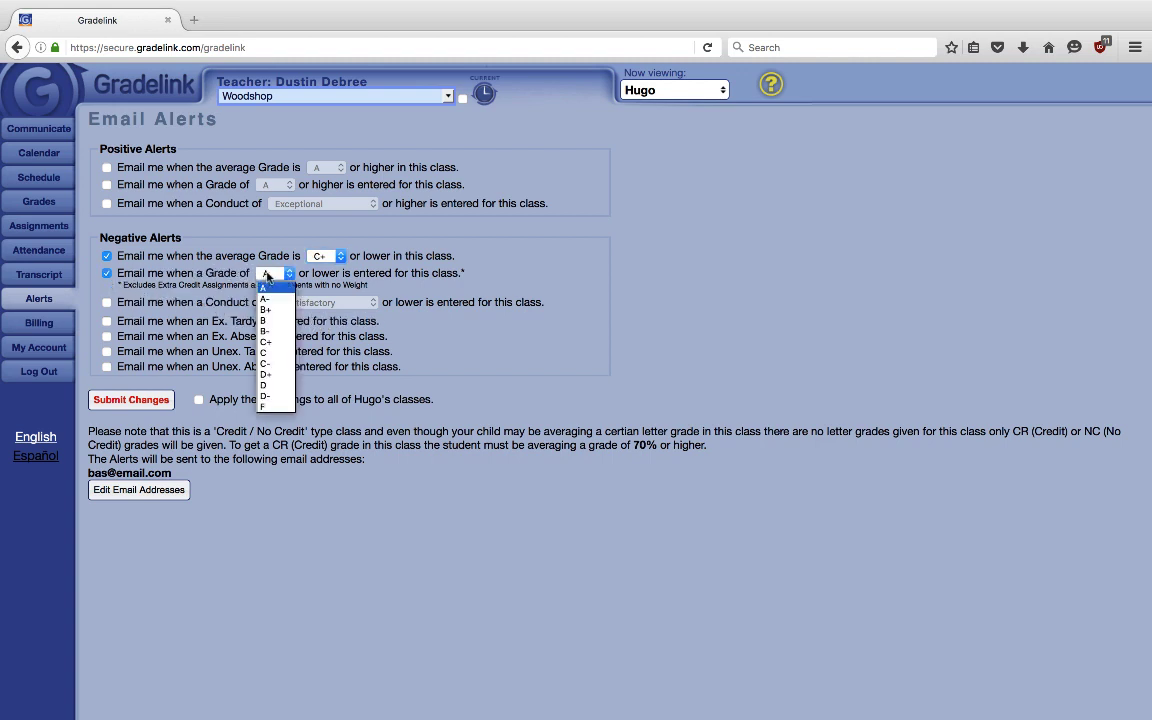
pyautogui.click(268, 342)
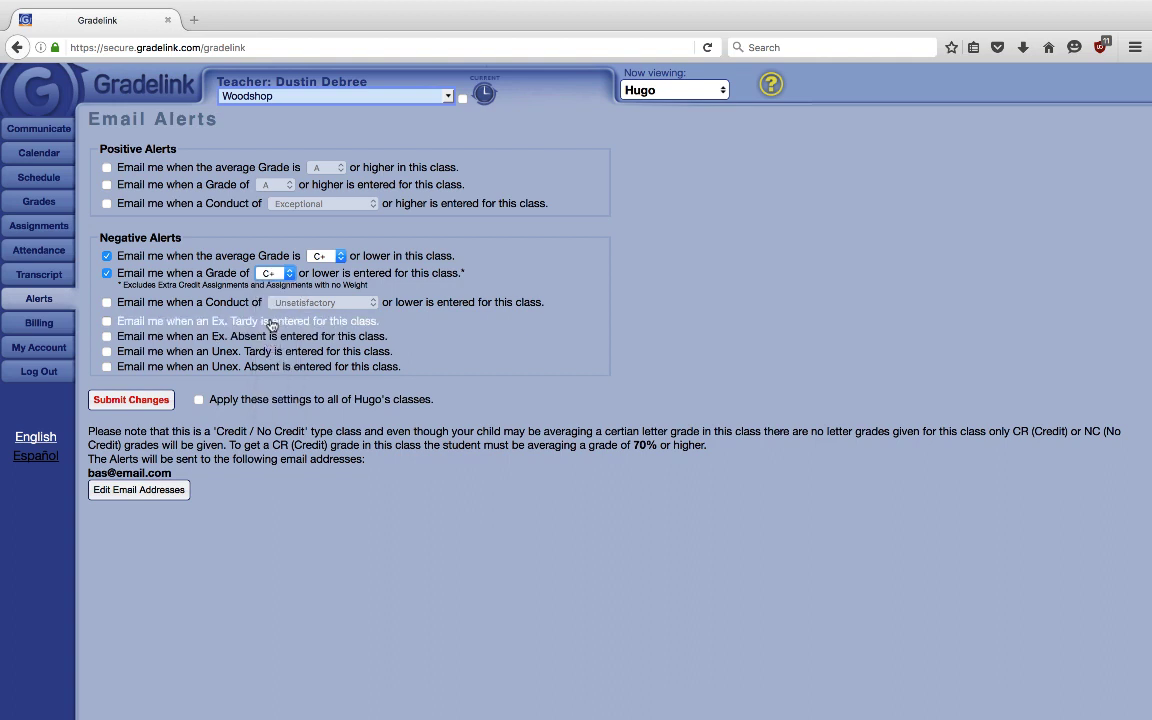
# - Add alerts for averages and grades of A or higher and save the Woodshop settings
pyautogui.click(107, 167)
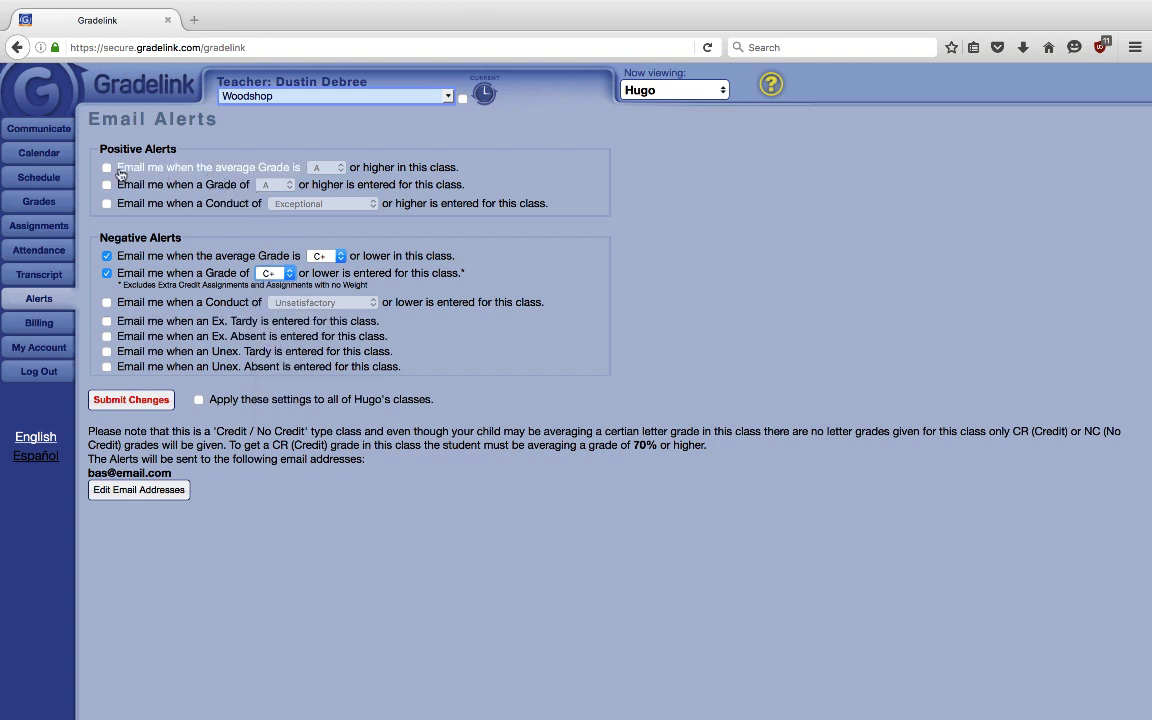
pyautogui.click(322, 168)
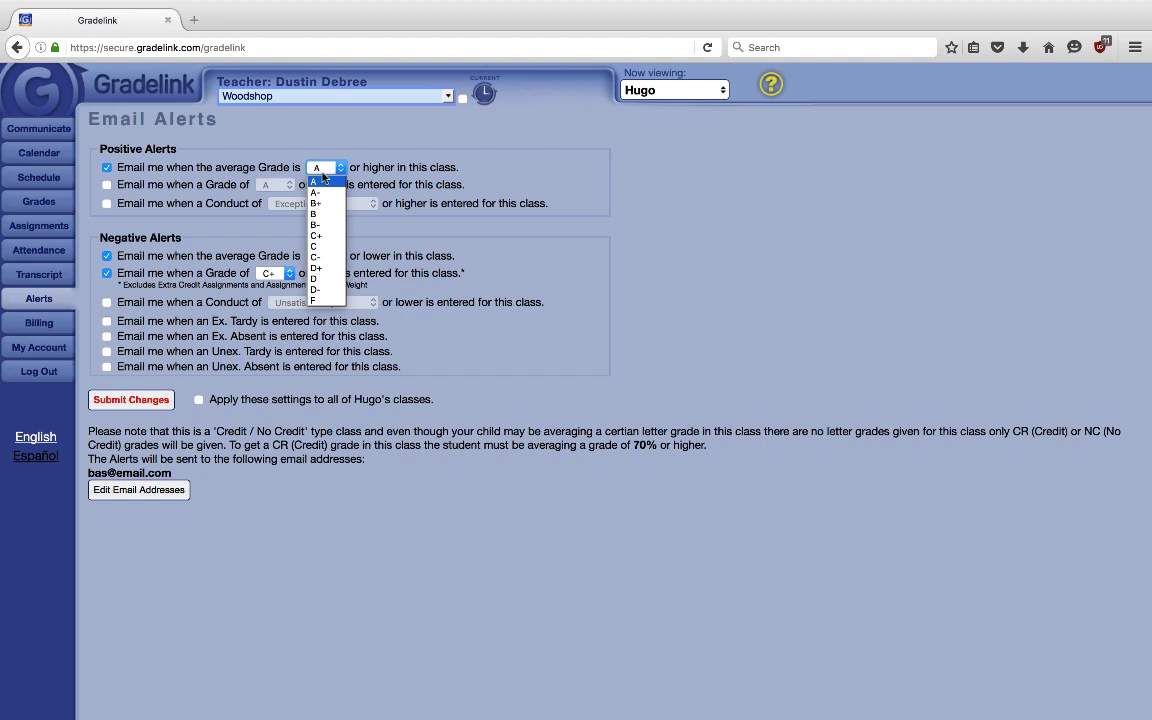
pyautogui.click(316, 181)
pyautogui.click(107, 186)
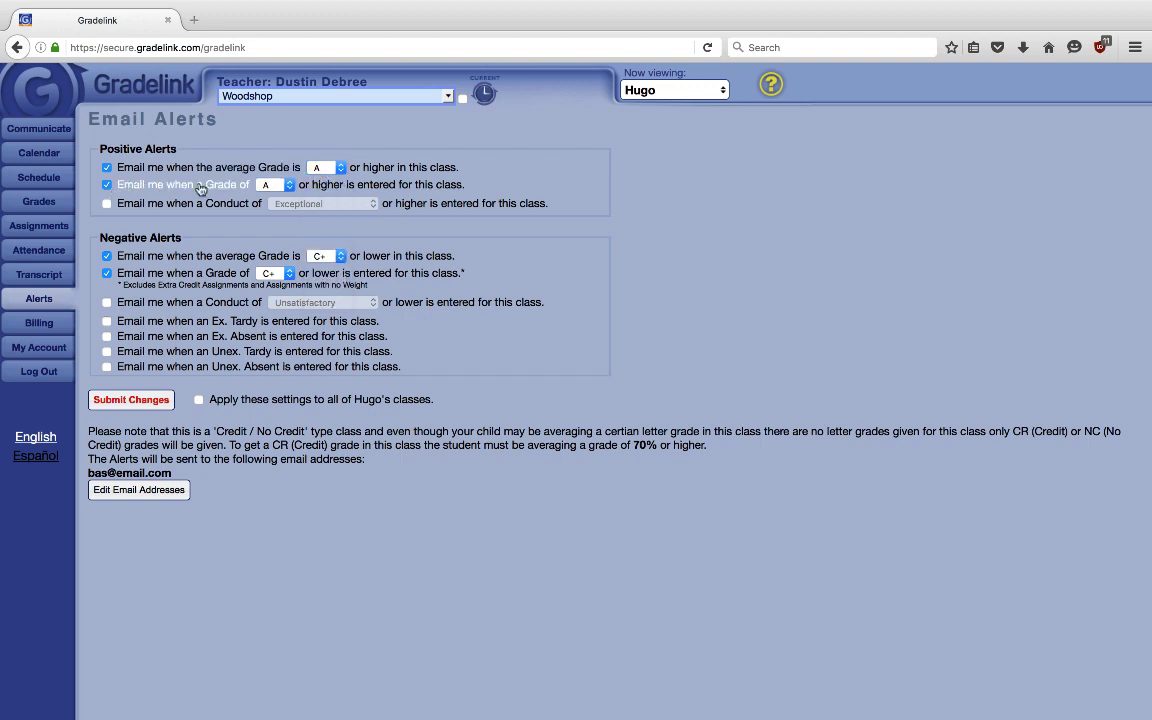
pyautogui.click(272, 186)
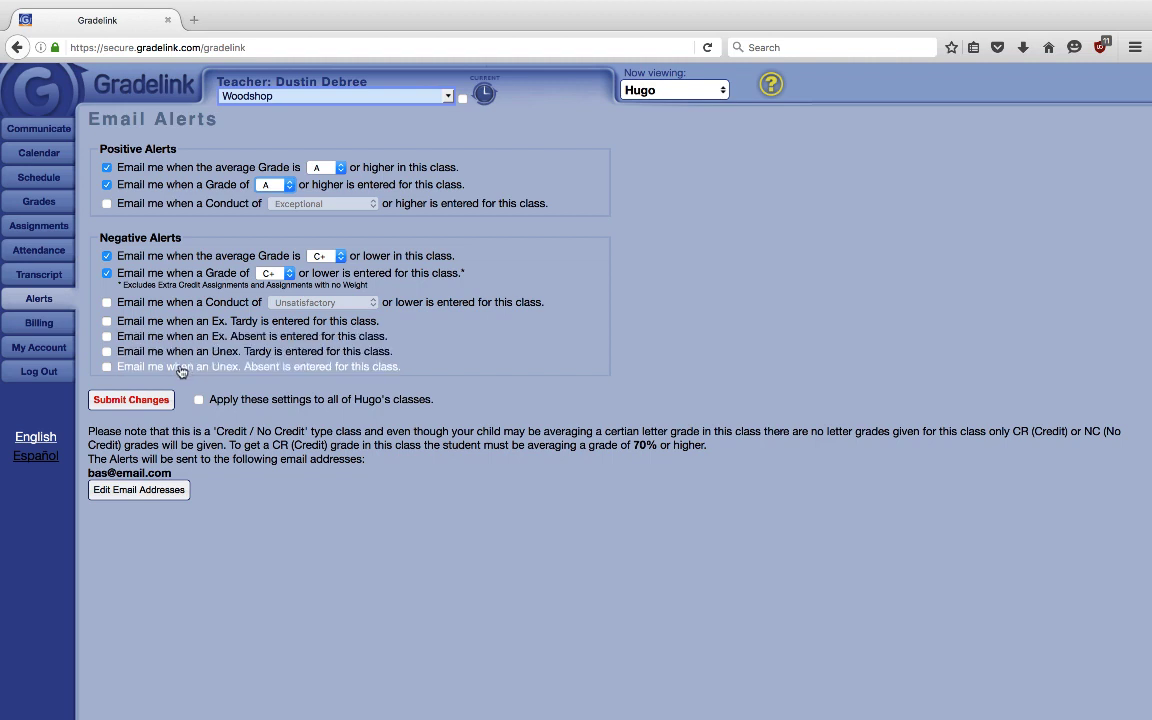
pyautogui.click(151, 401)
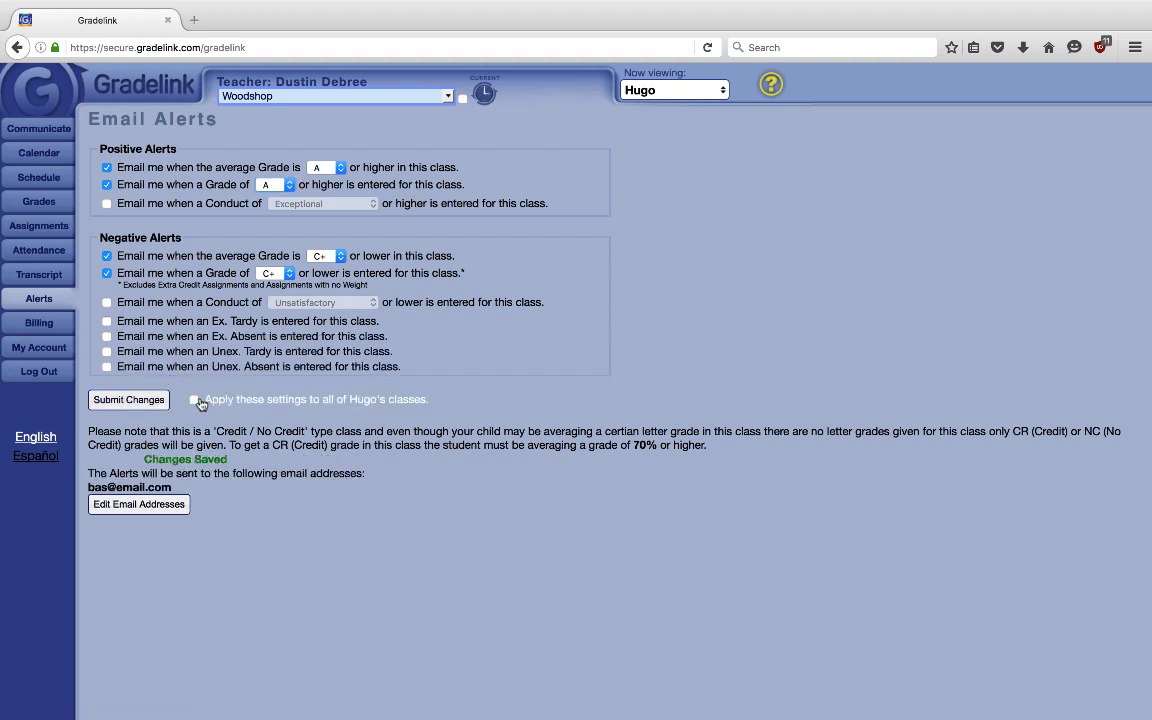
pyautogui.click(327, 96)
# - Apply Woodshop's A-or-higher and C+-or-lower alerts to all of Hugo's classes and save
pyautogui.click(327, 115)
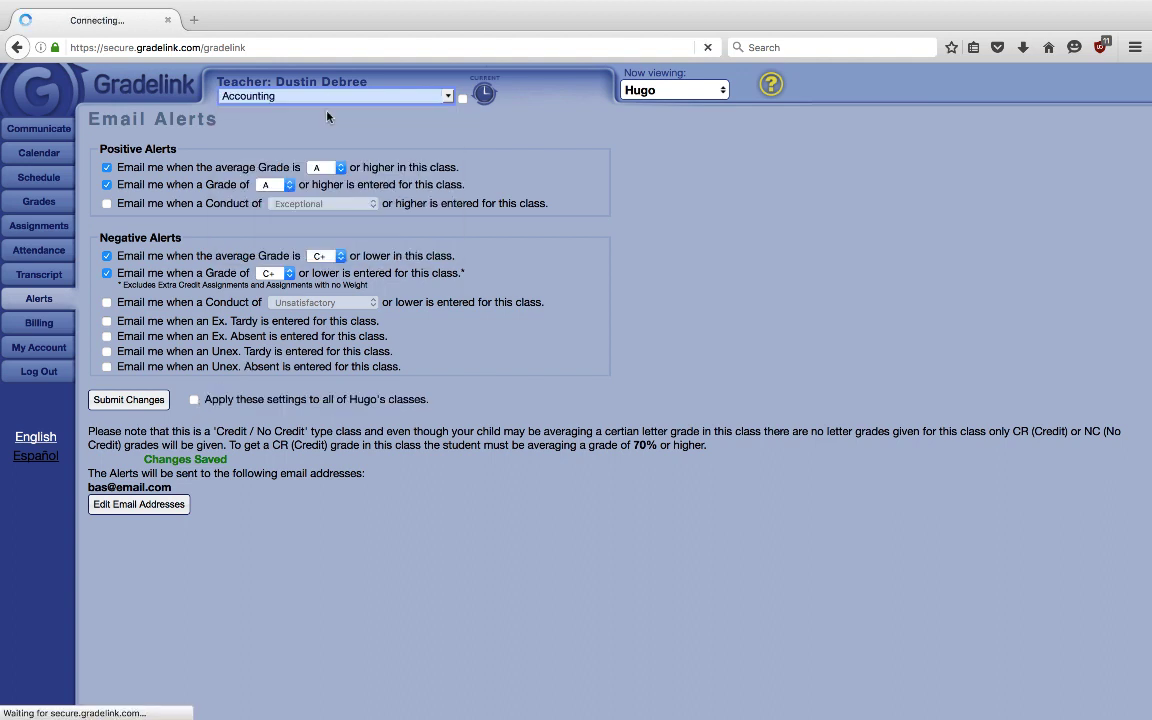
pyautogui.click(370, 96)
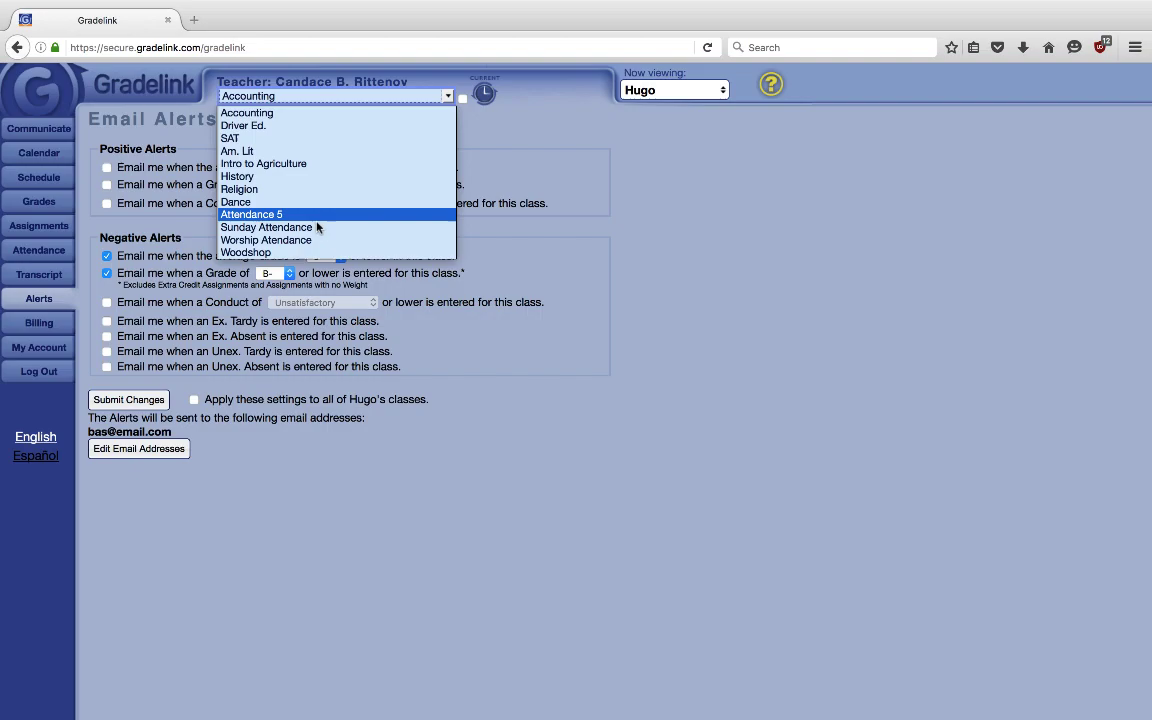
pyautogui.click(313, 253)
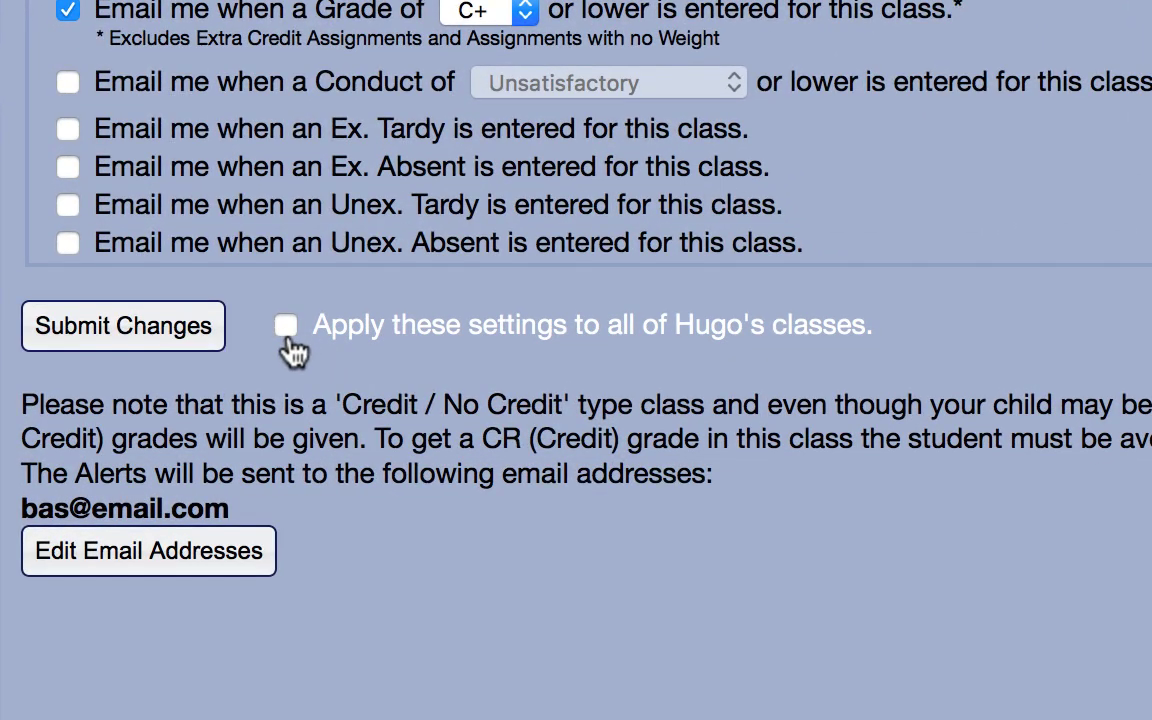
pyautogui.click(286, 333)
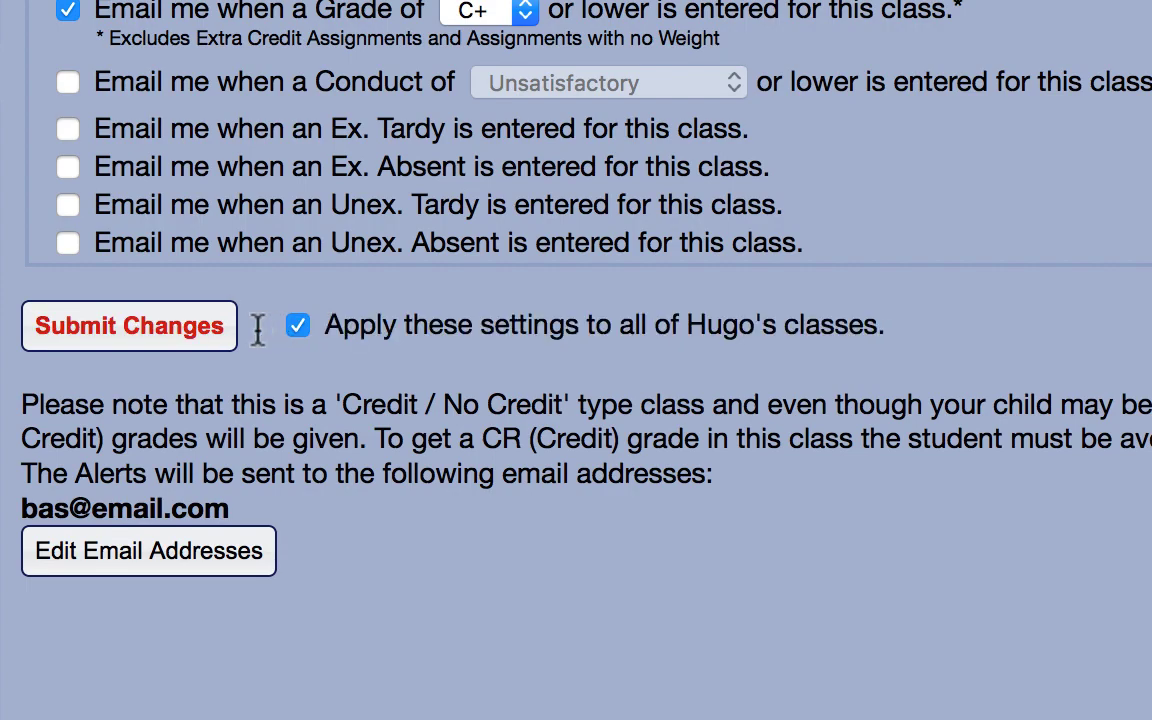
pyautogui.click(155, 345)
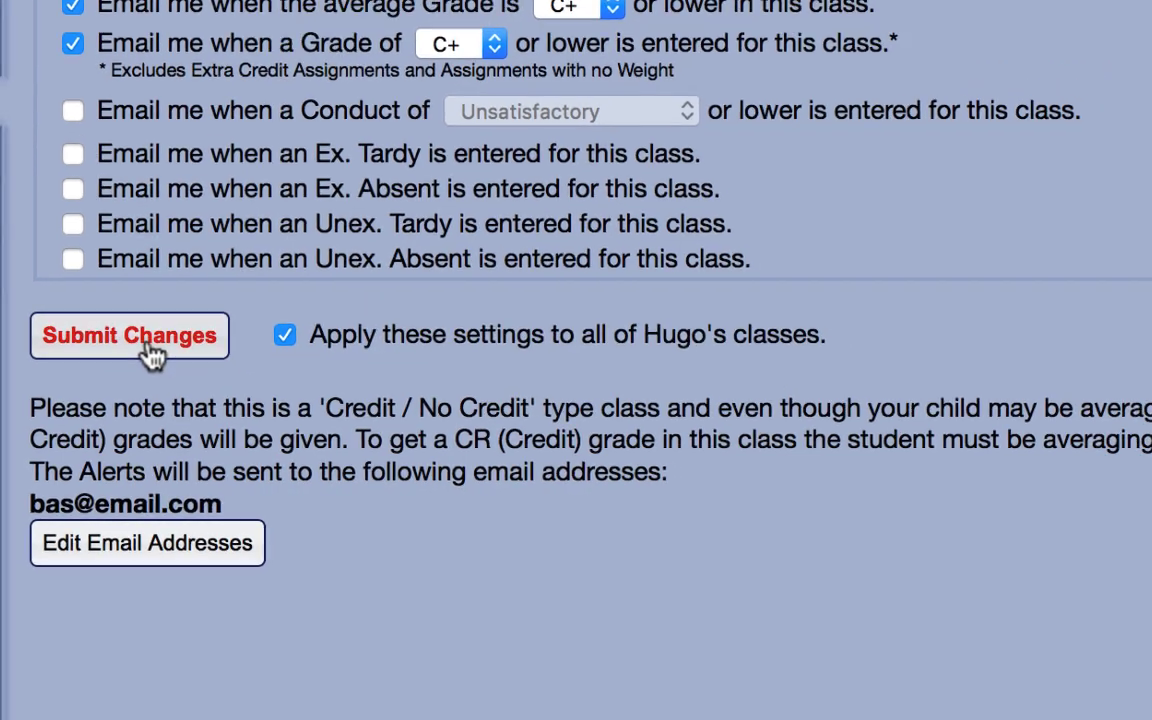
pyautogui.click(150, 355)
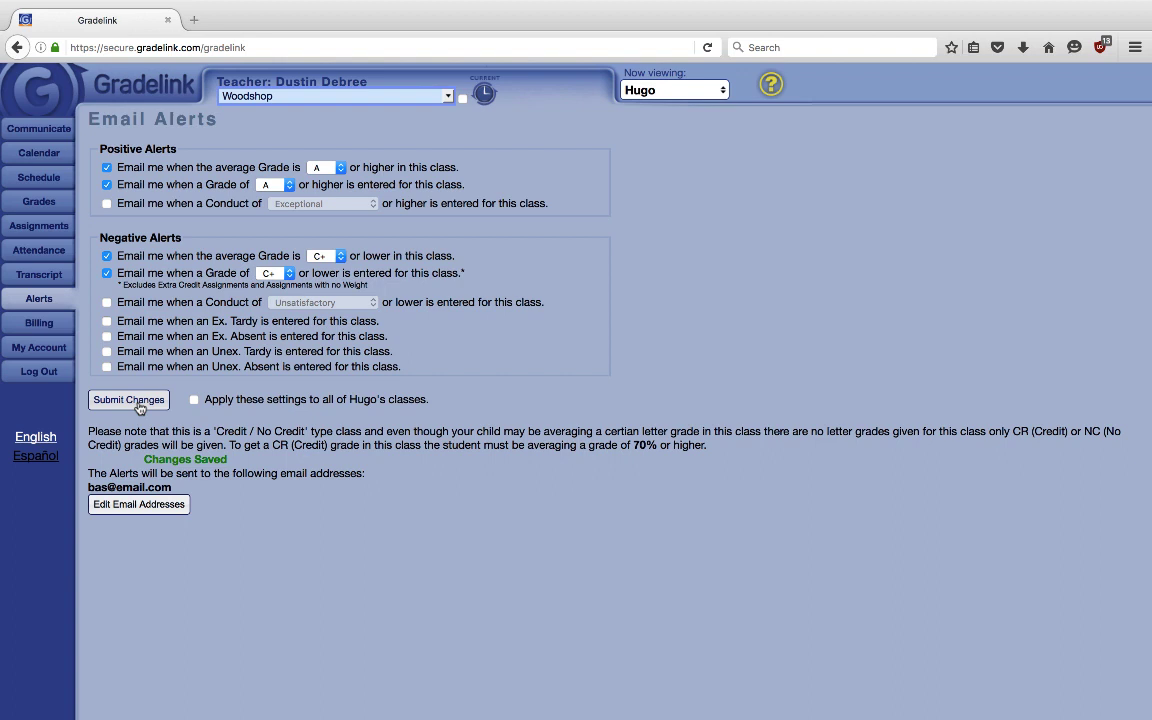
# - Open My Account from the left sidebar to reach Change Password
pyautogui.click(140, 405)
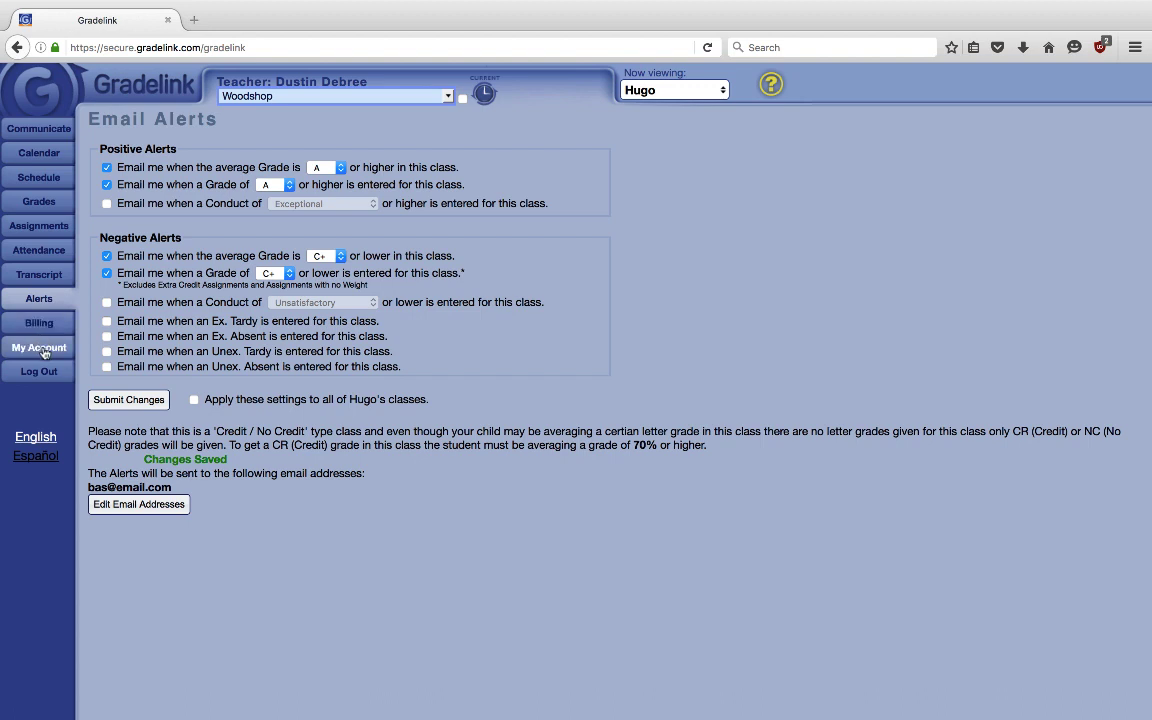
pyautogui.click(44, 352)
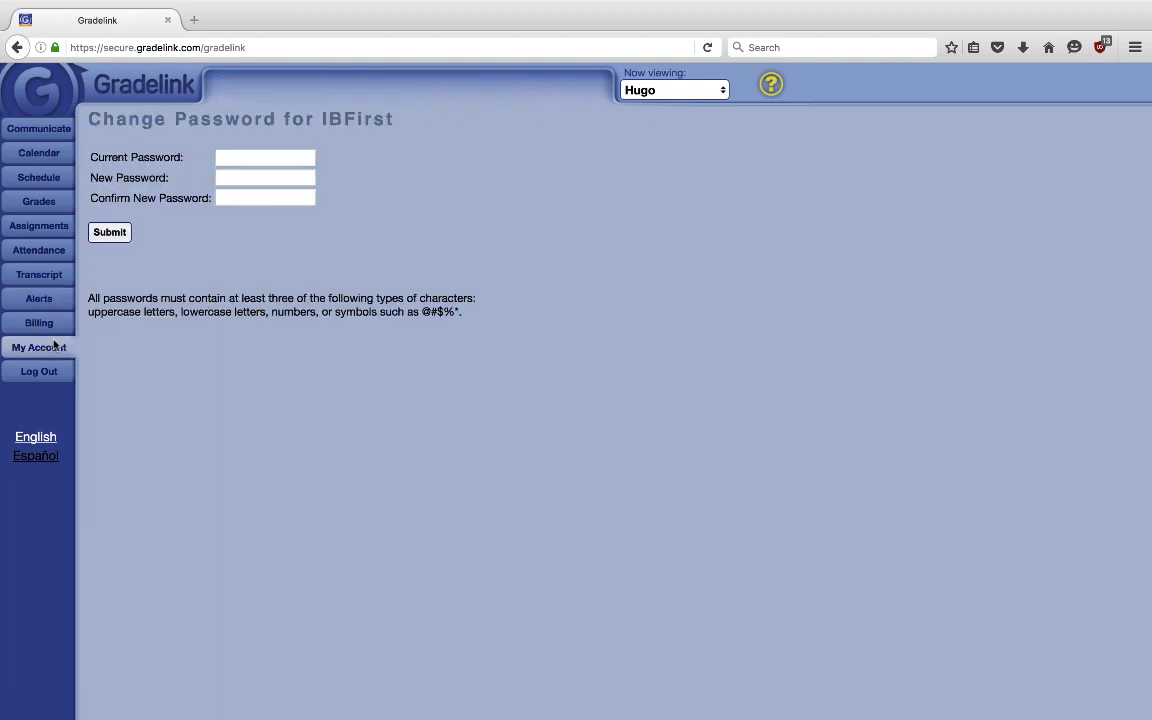
pyautogui.click(231, 156)
pyautogui.click(228, 177)
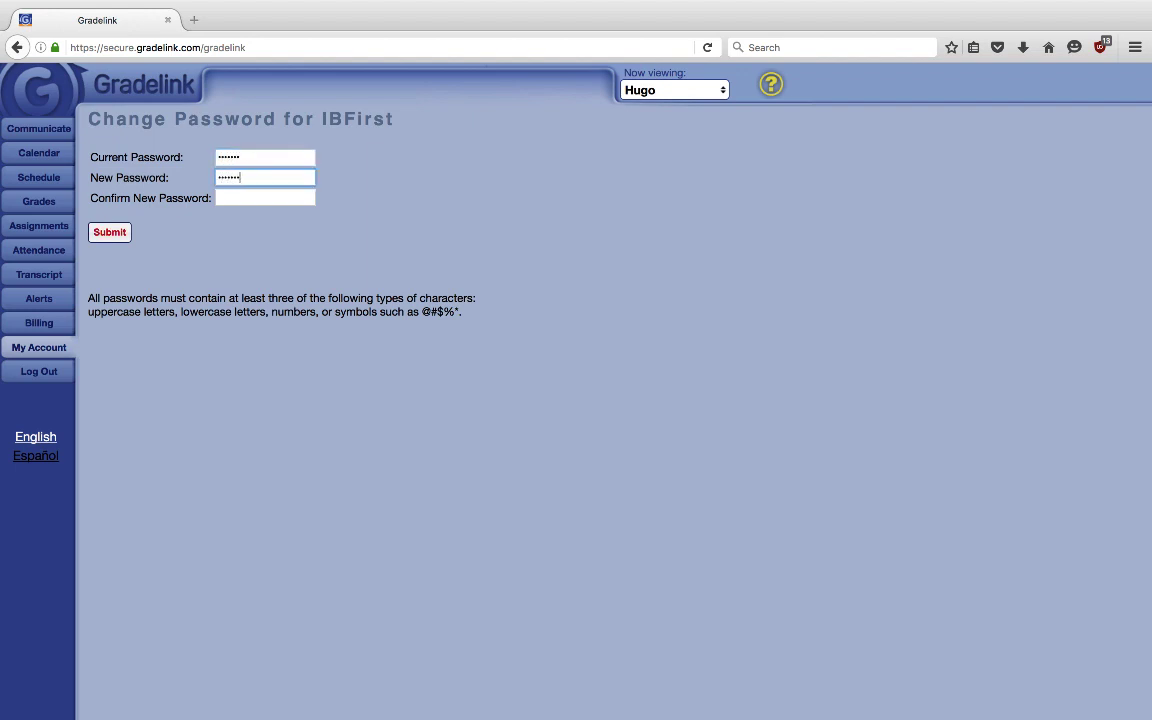
pyautogui.click(229, 197)
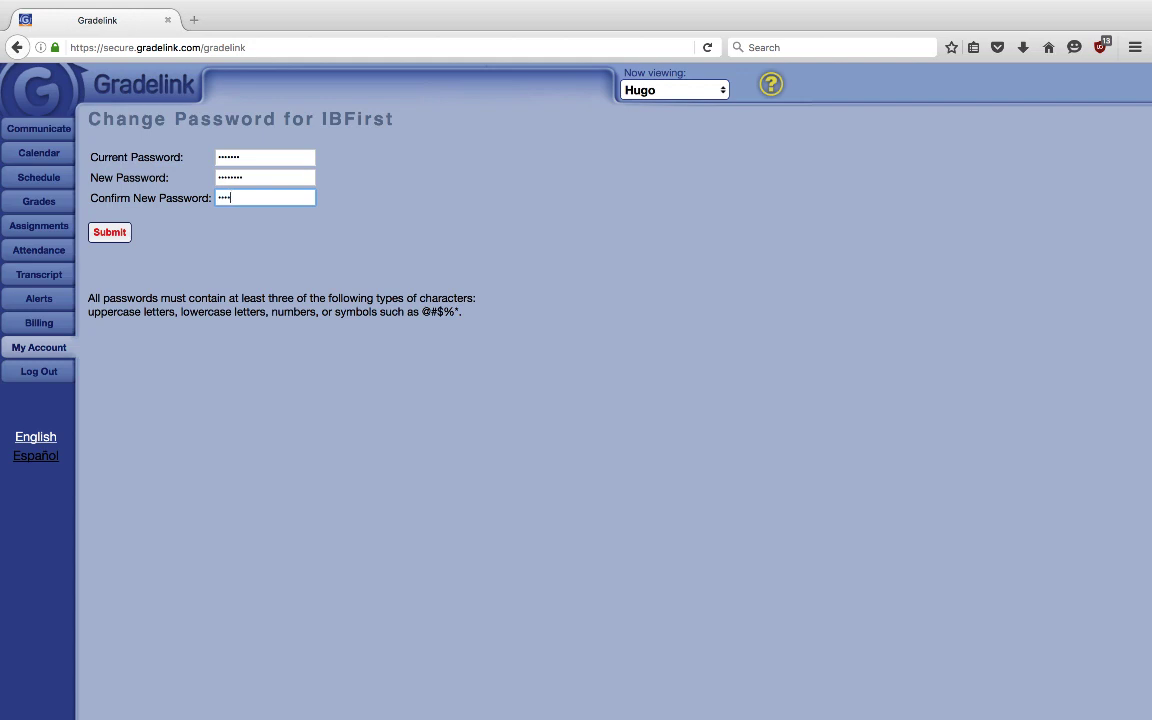
pyautogui.click(110, 232)
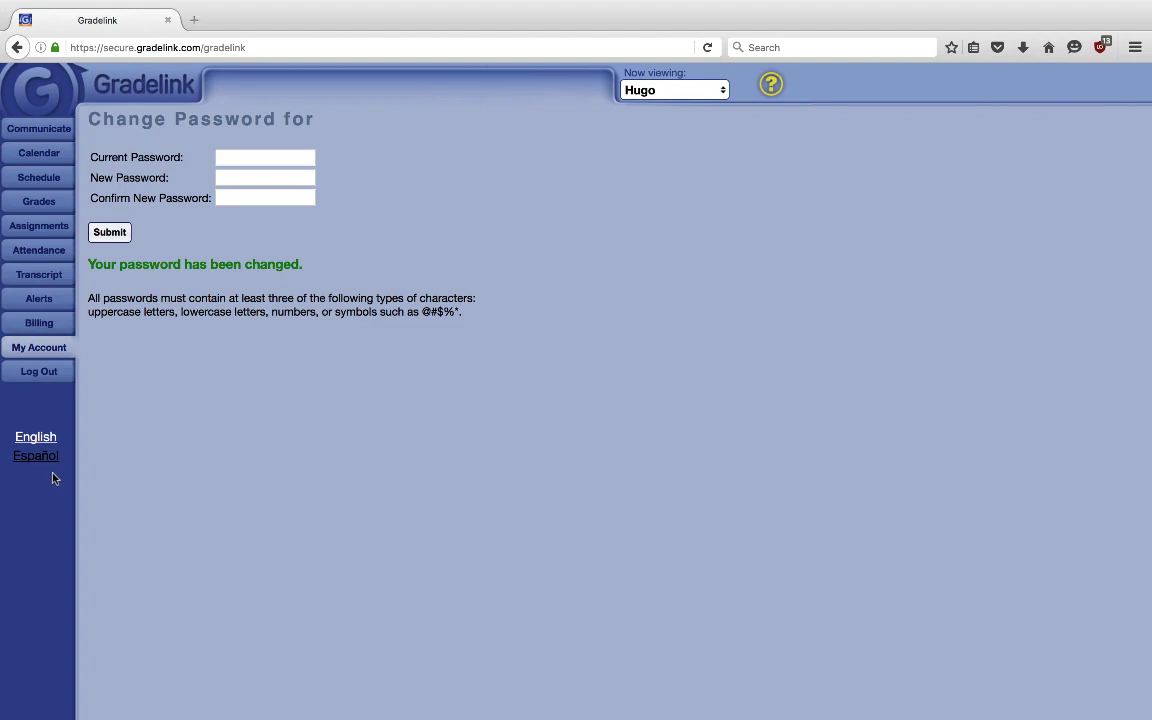
# - Switch the portal language to Español, then back to English
pyautogui.click(44, 457)
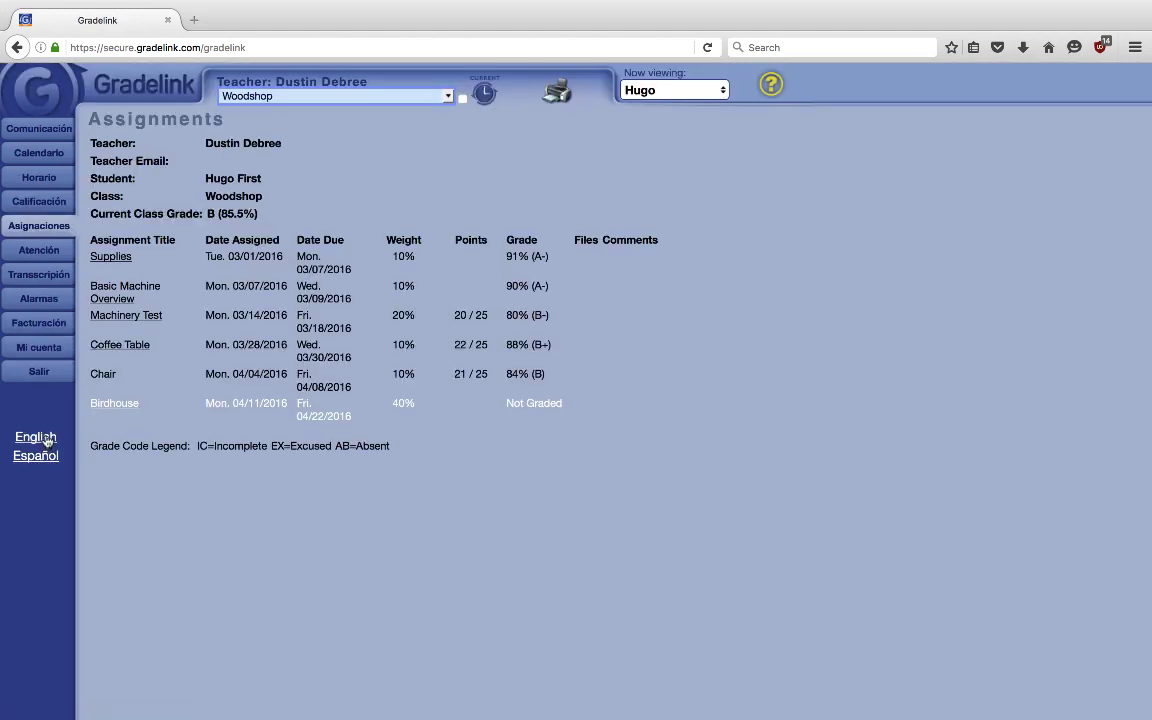
pyautogui.click(46, 441)
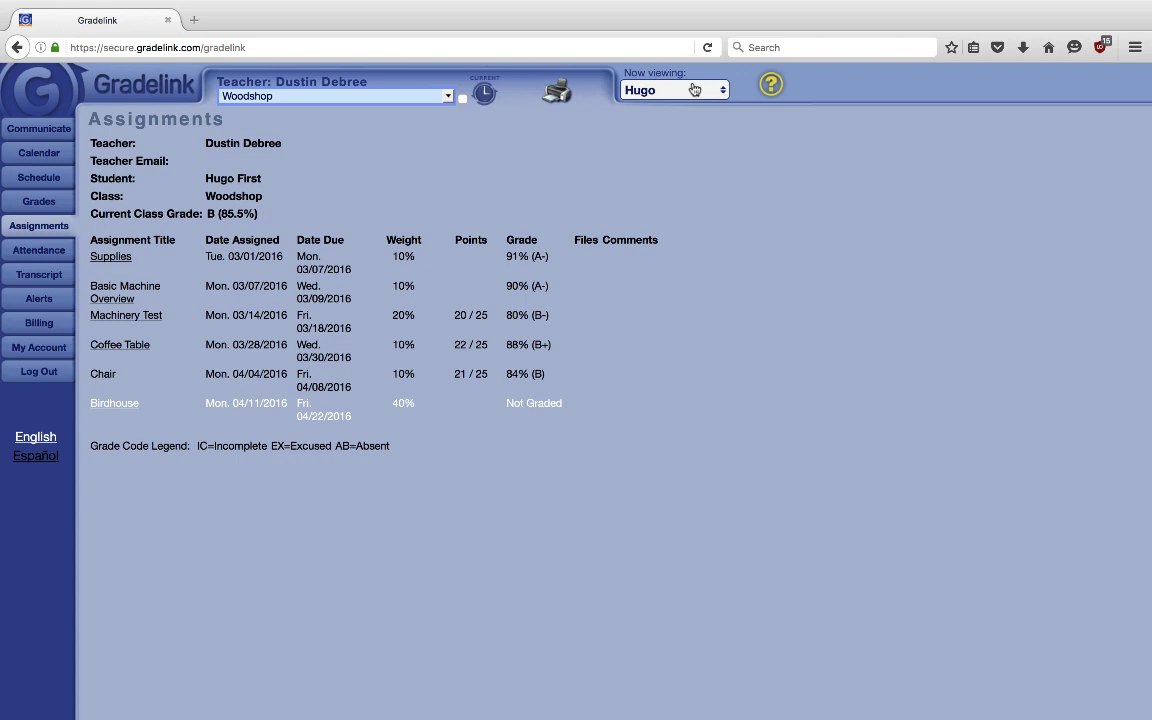
# - Switch the Now viewing student to Igo First to show Q4 current grades
pyautogui.click(694, 90)
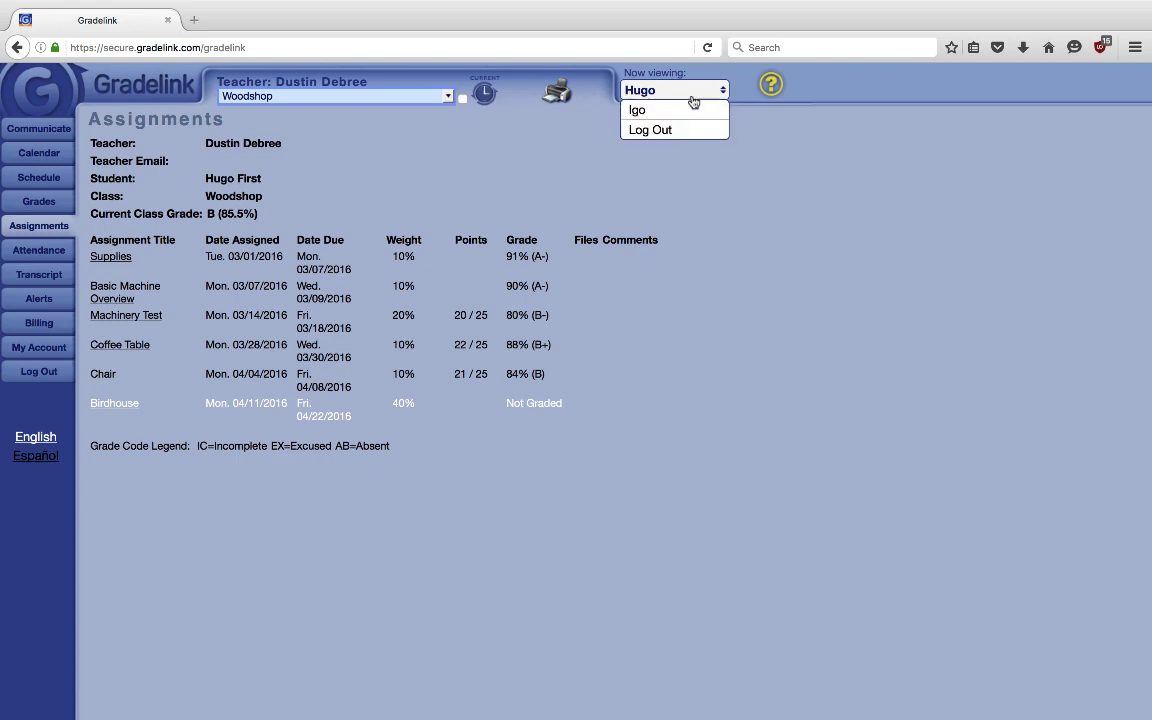
pyautogui.click(692, 111)
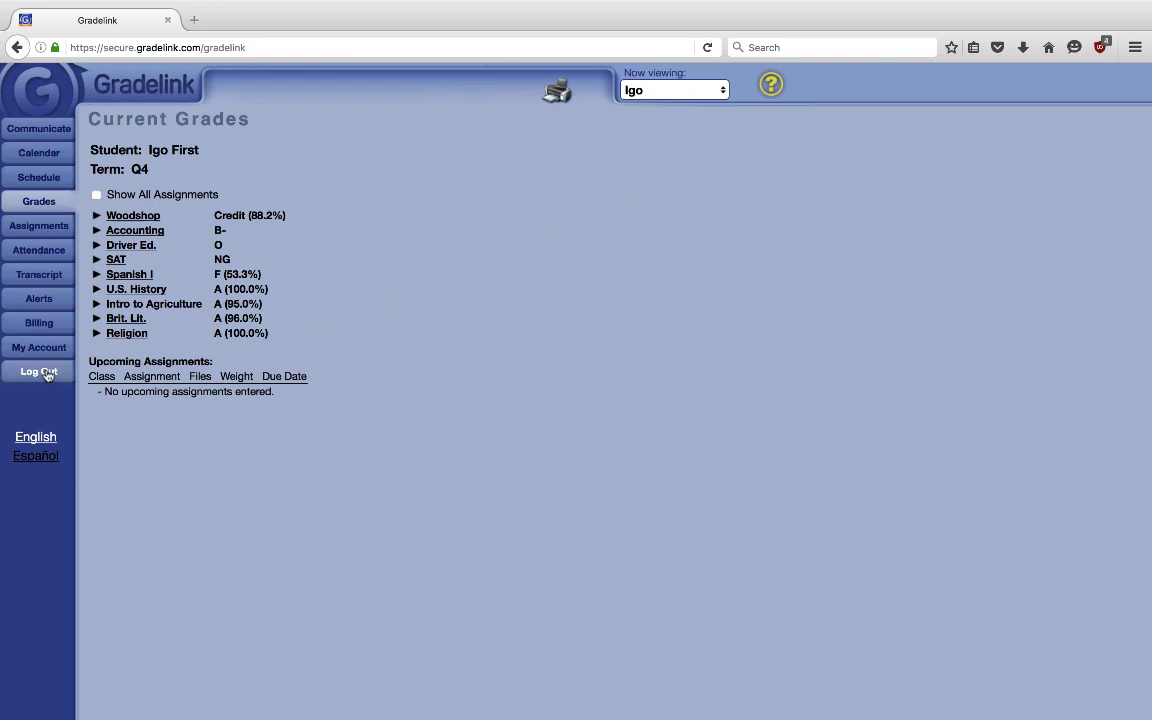
# - Log out of the parent portal via Log Out in the sidebar
pyautogui.click(46, 374)
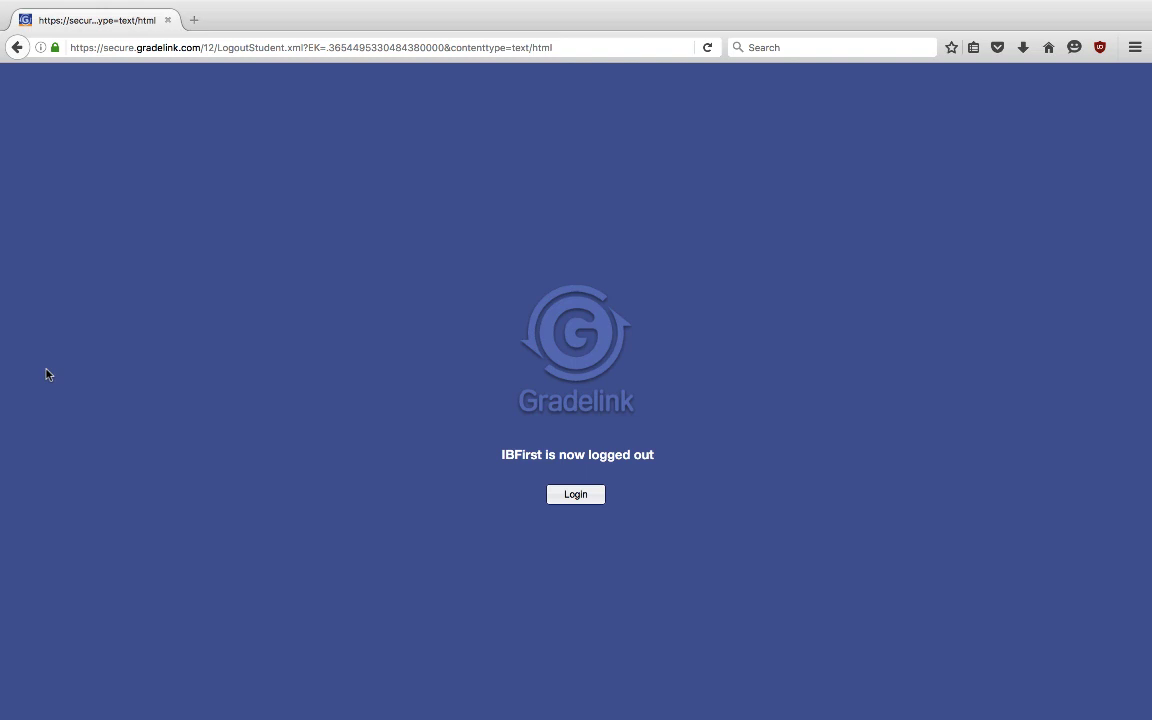